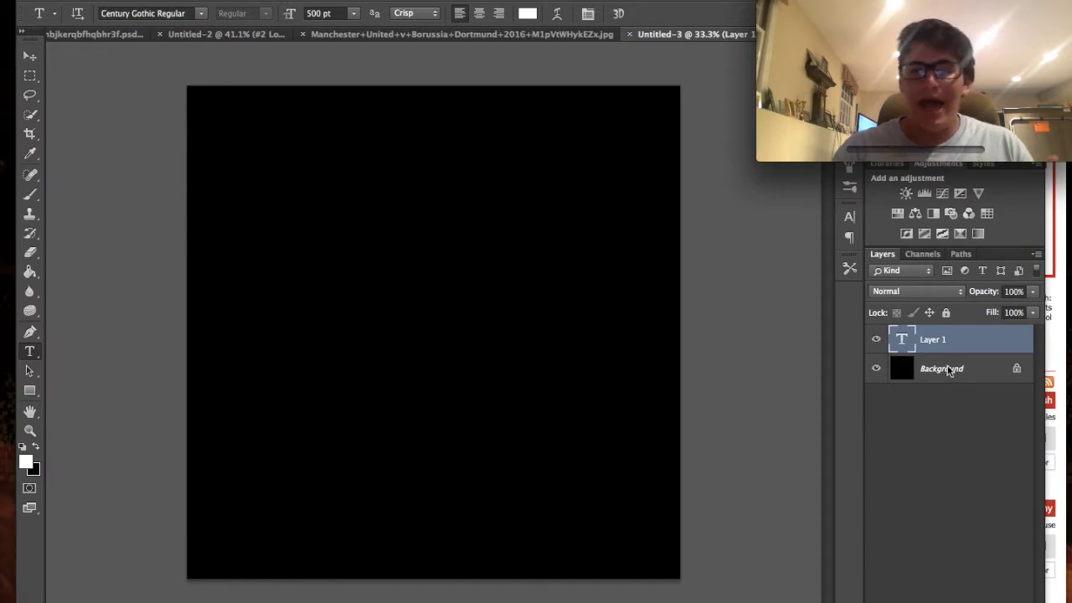
Remove the old text layer so the black Background is ready for a fresh Layer 1.
key("Delete")
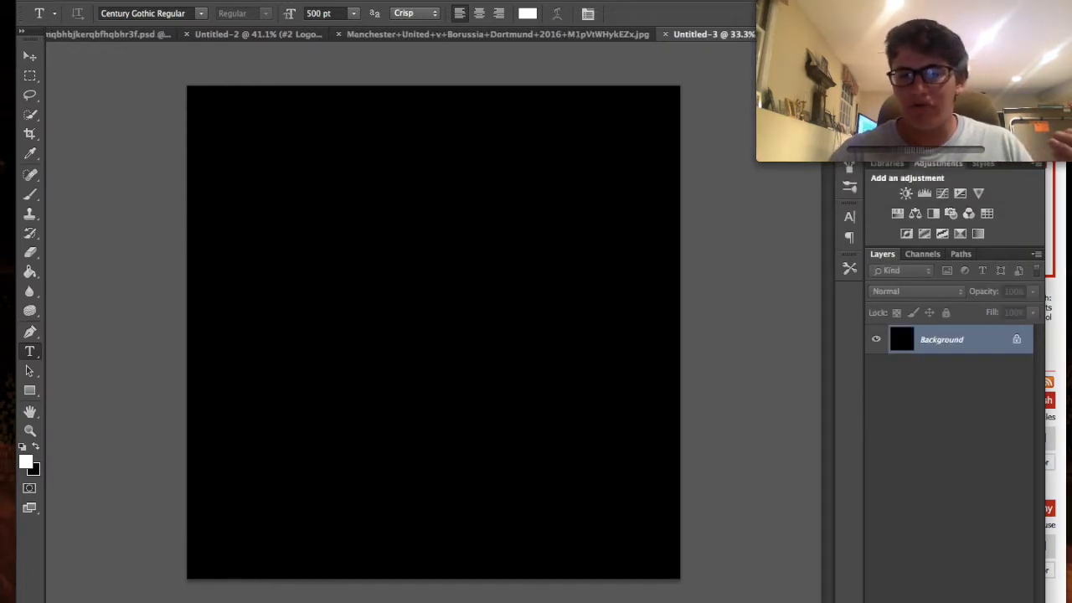
key("ctrl+z")
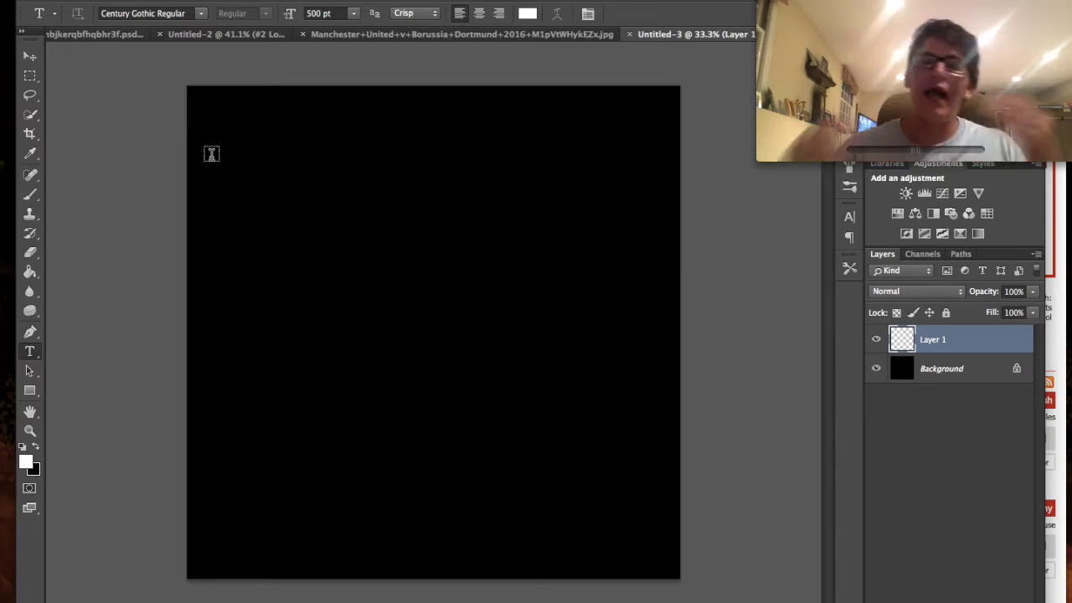
Draw a text box near the canvas top-left and set its font to Arial Regular.
left_click_drag(209, 130, 666, 223)
left_click(202, 14)
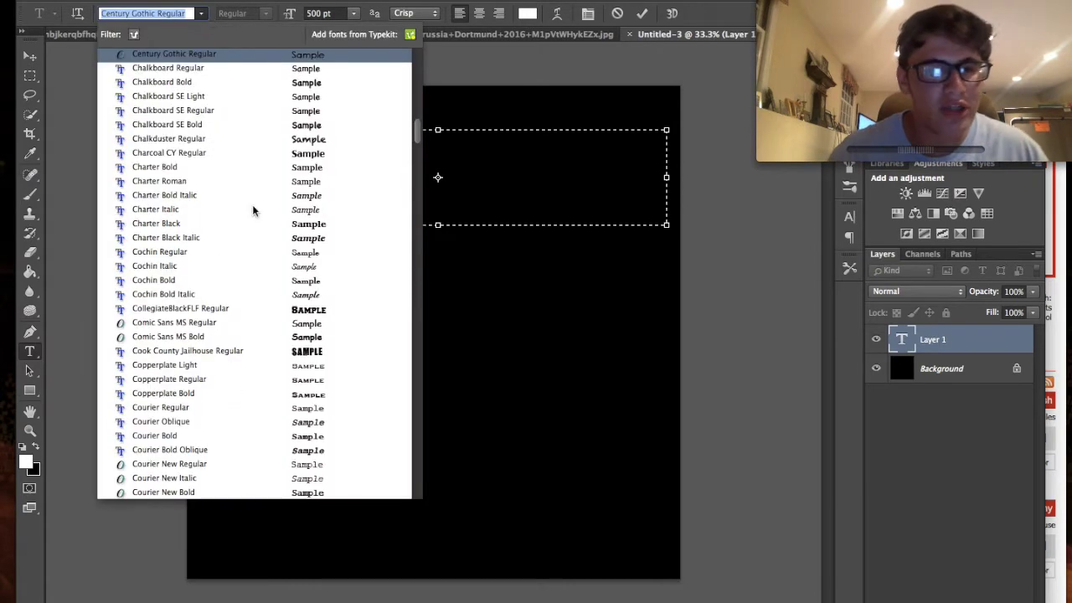
scroll(259, 251, "up", 10)
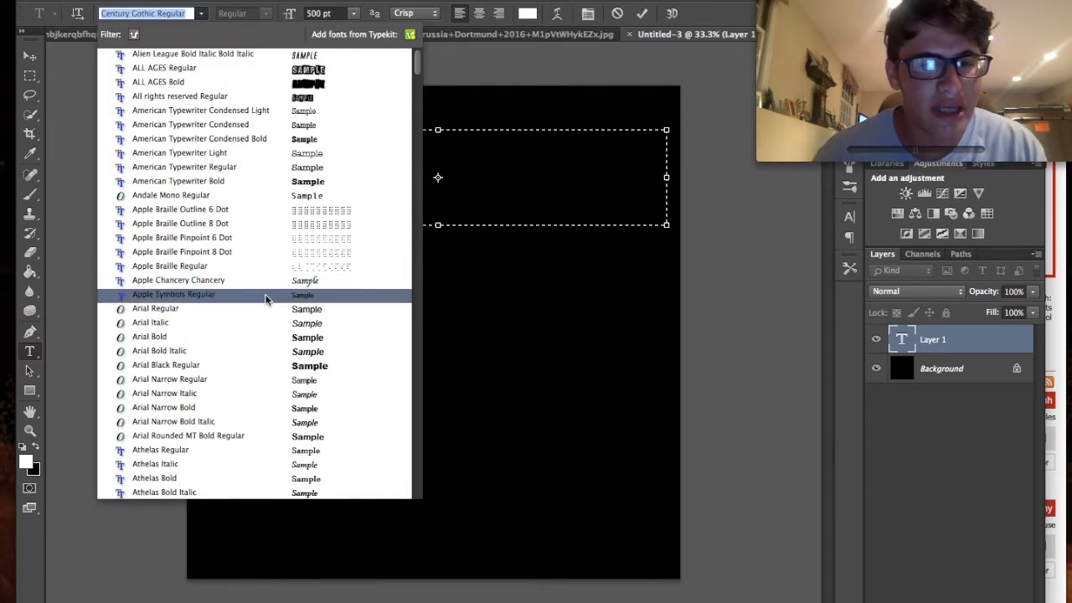
left_click(264, 309)
Test the font with 'David', make the box taller, swap in 'ABCDE', then erase it.
key("BackSpace")
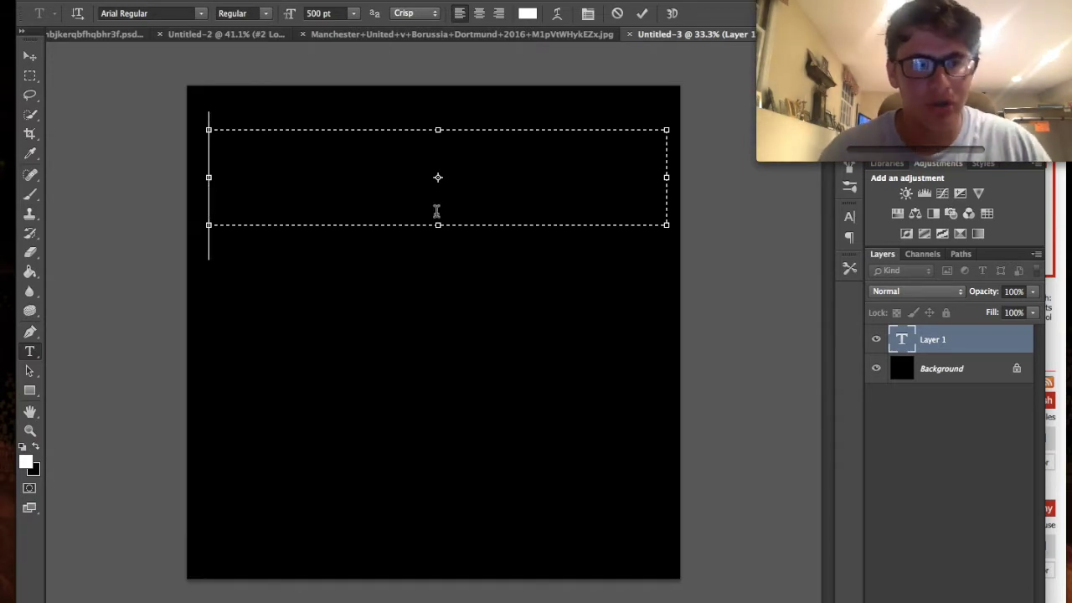
type("David")
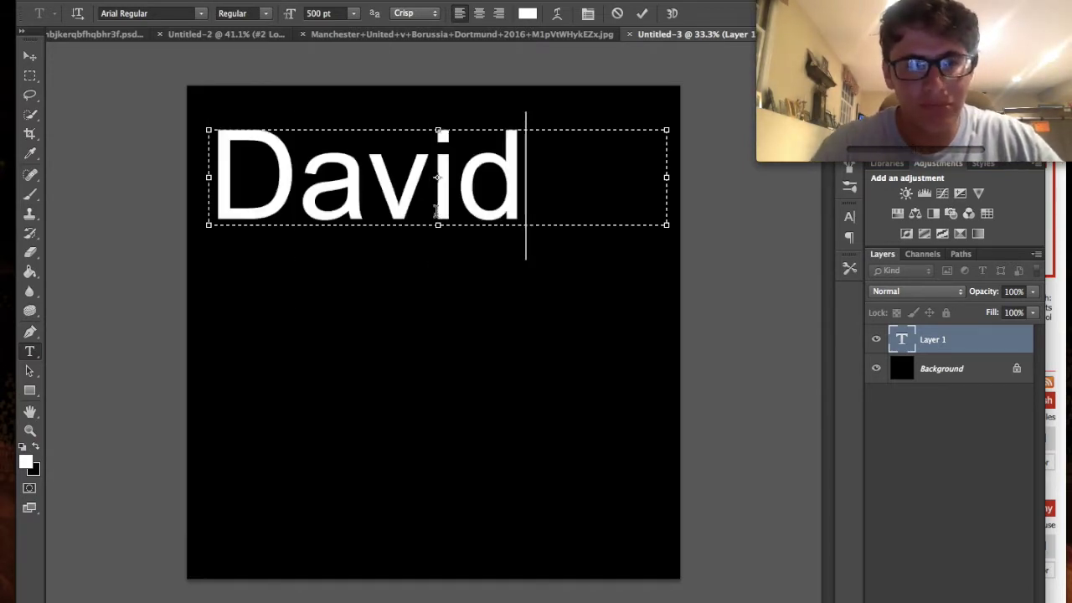
left_click_drag(438, 224, 442, 328)
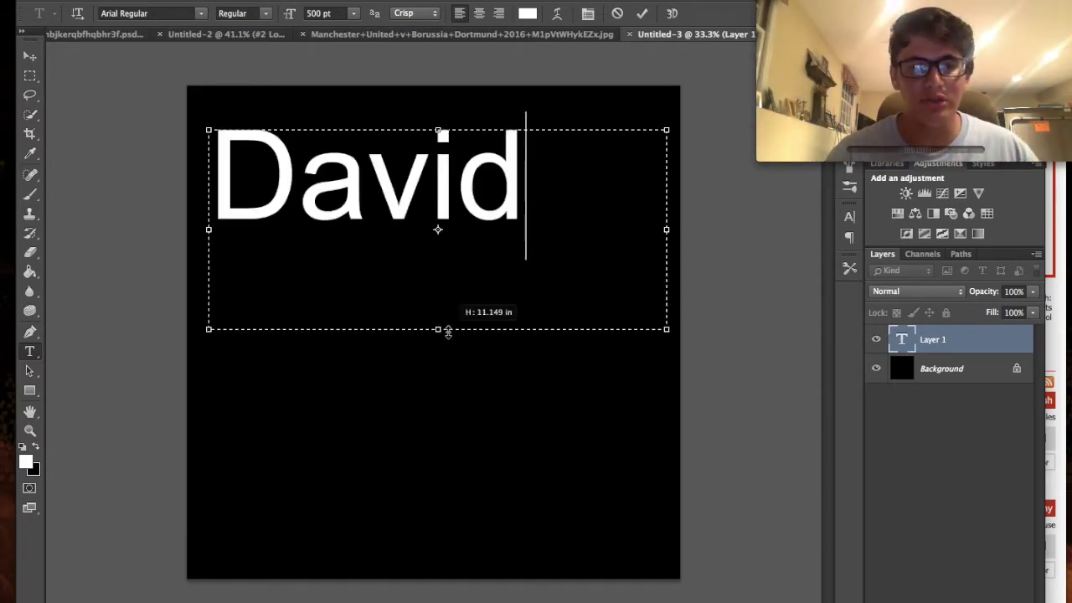
double_click(240, 189)
key("BackSpace")
type("ABCDE")
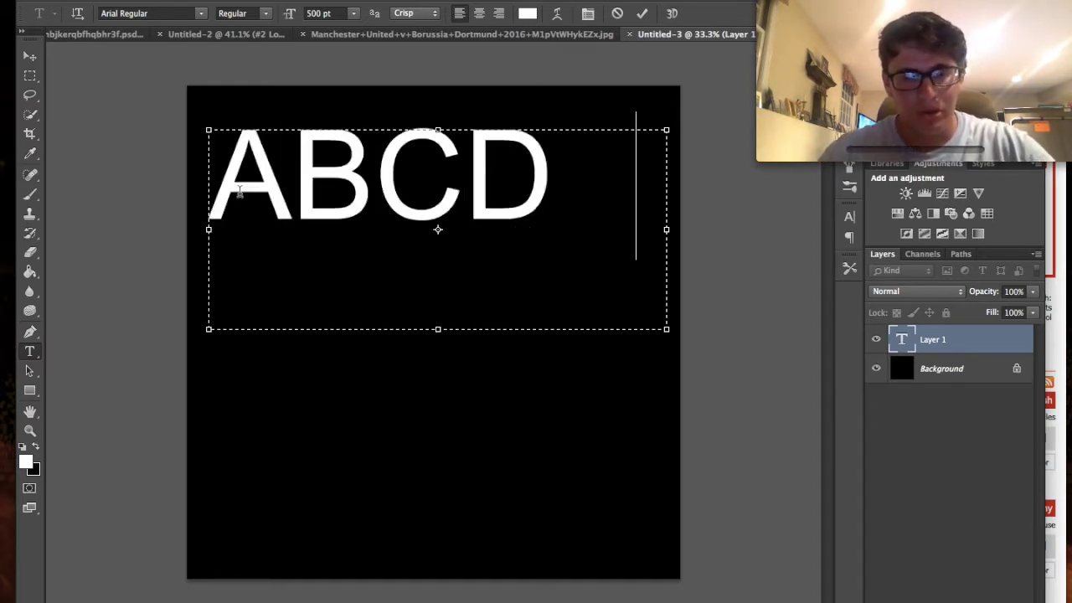
key("BackSpace")
key("BackSpace")
key("BackSpace")
key("BackSpace")
key("BackSpace")
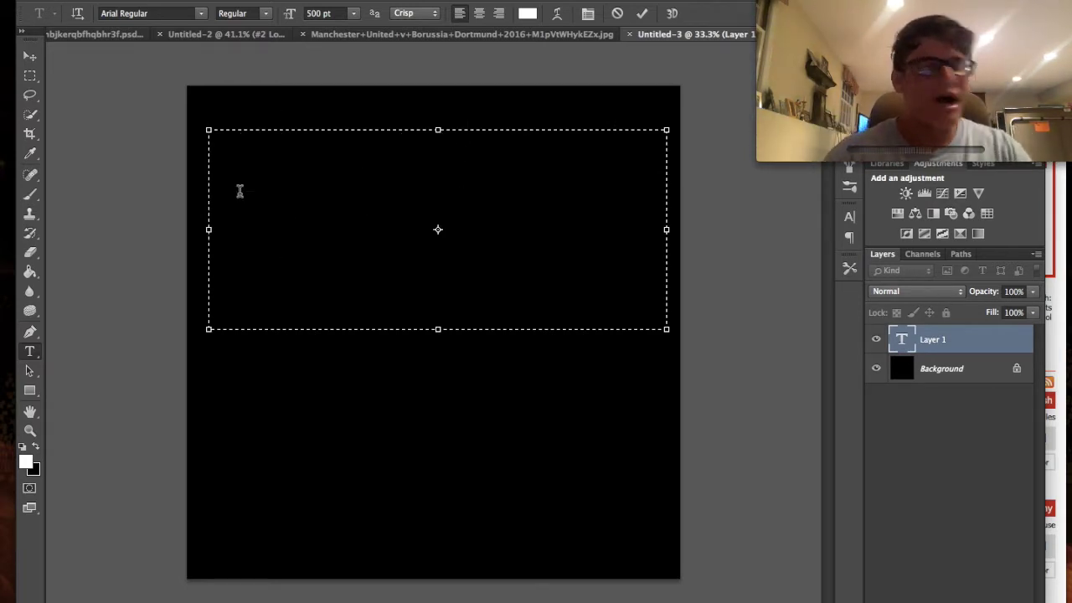
Switch the font to Avengeance Heroic Avenger Regular.
left_click(201, 14)
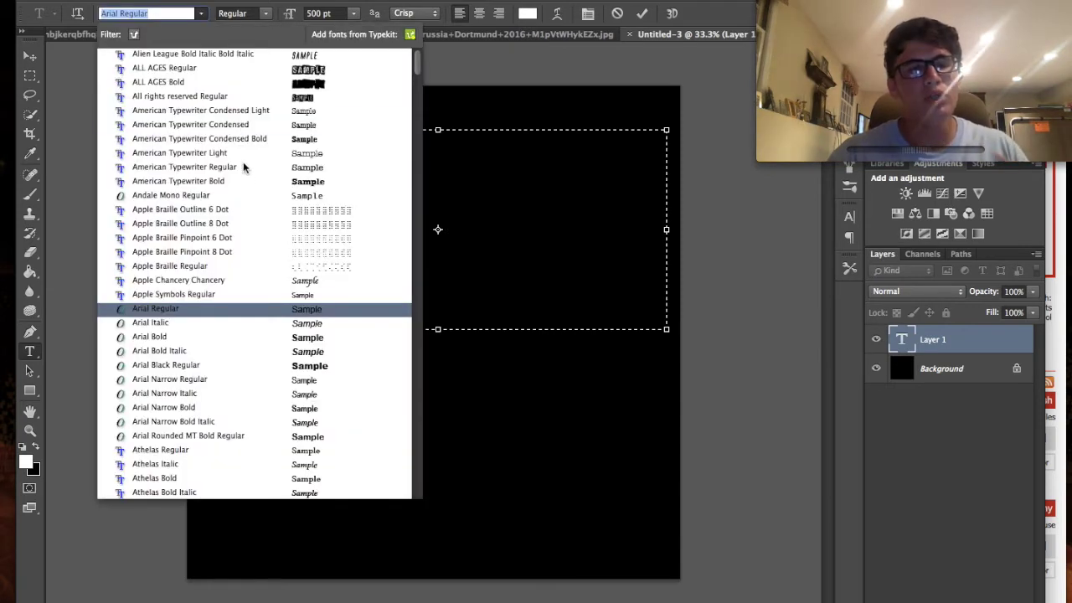
scroll(246, 172, "down", 5)
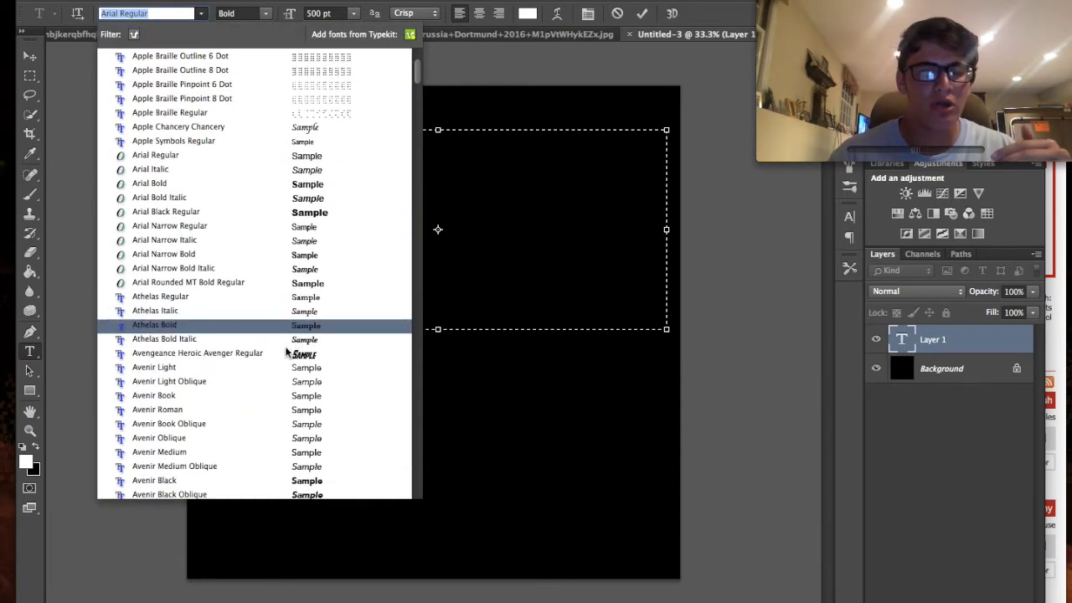
left_click(285, 353)
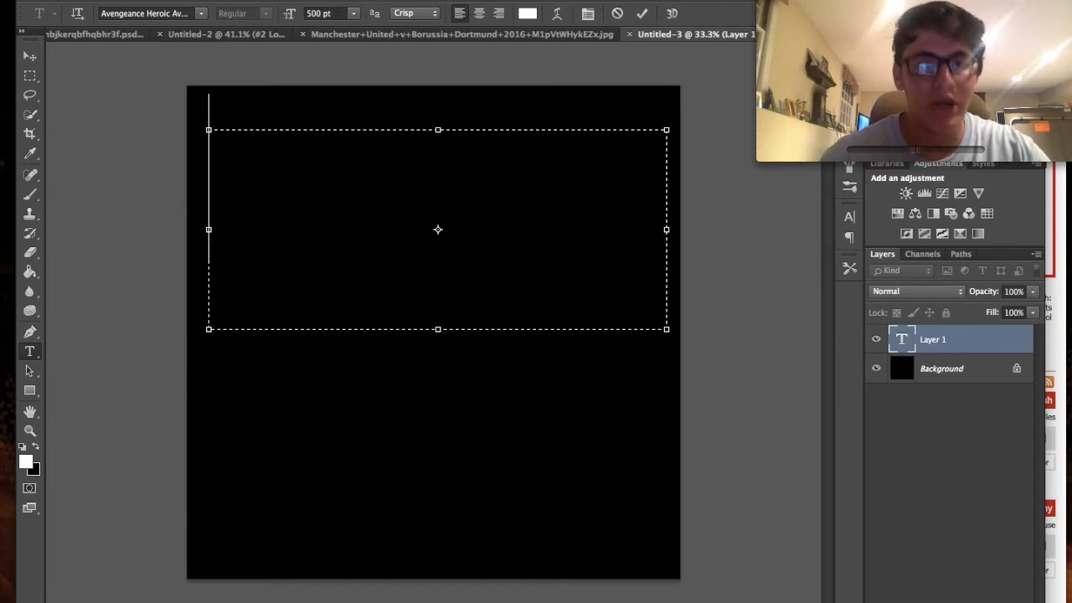
left_click(203, 15)
left_click(202, 17)
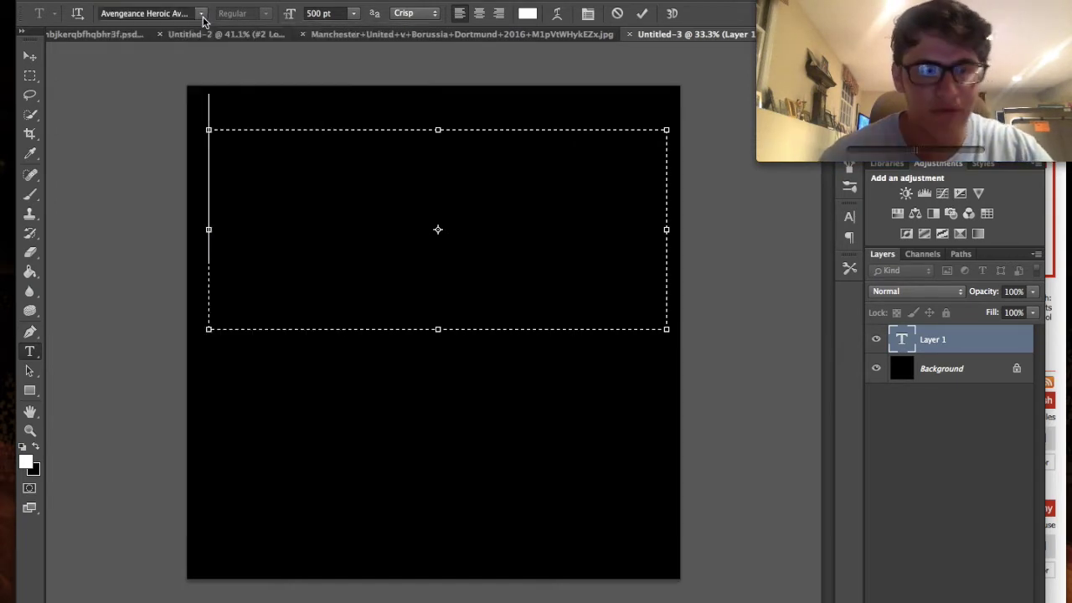
Preview 'DAVID' in the new font, then clear the text box.
type("D")
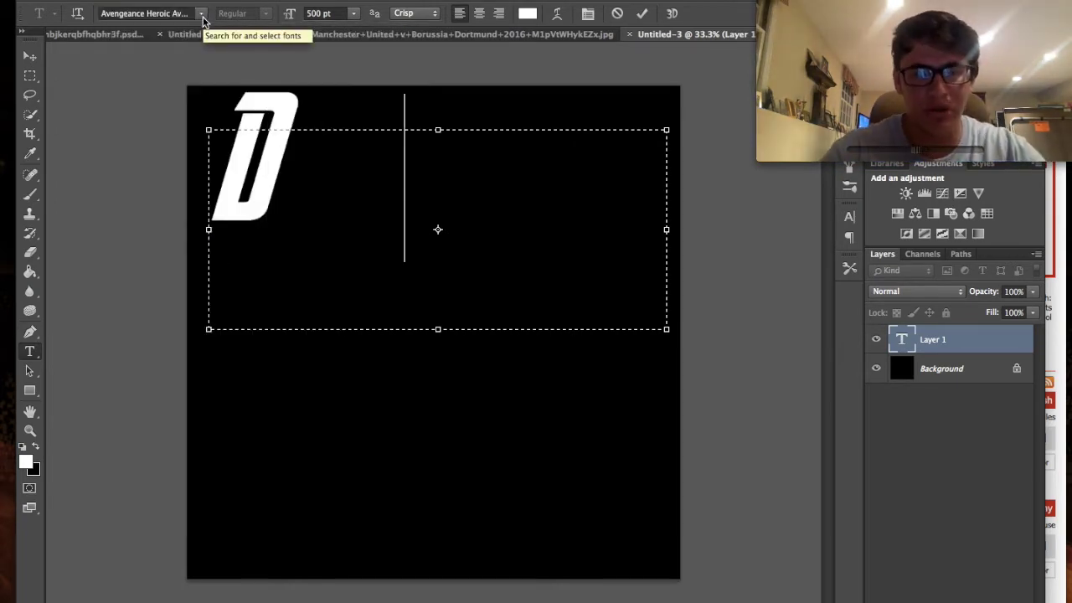
type("AVID")
key("BackSpace")
key("BackSpace")
key("BackSpace")
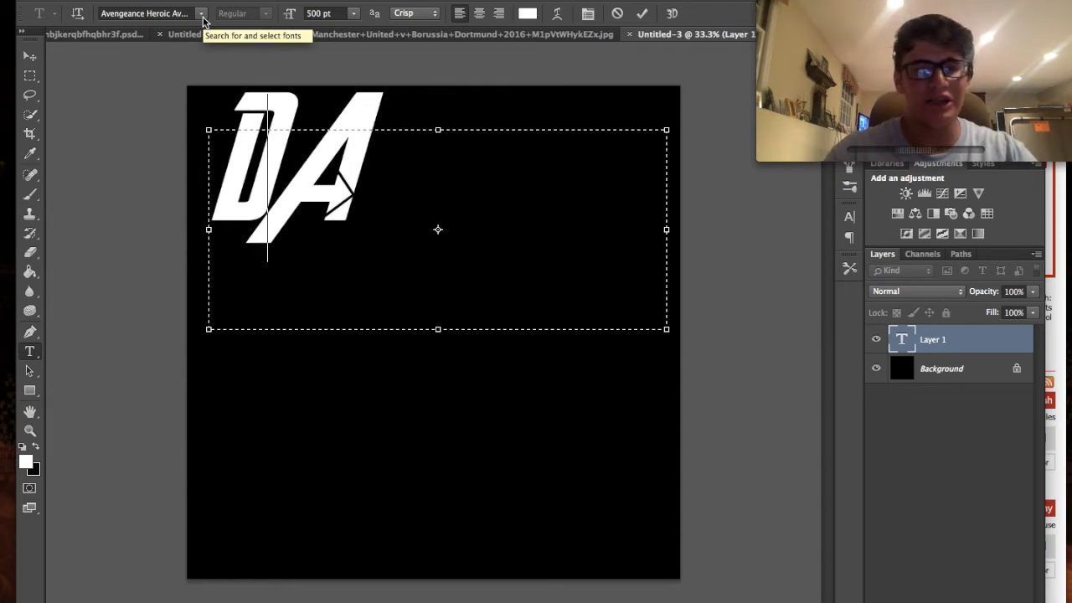
key("BackSpace")
key("BackSpace")
type("DAVID")
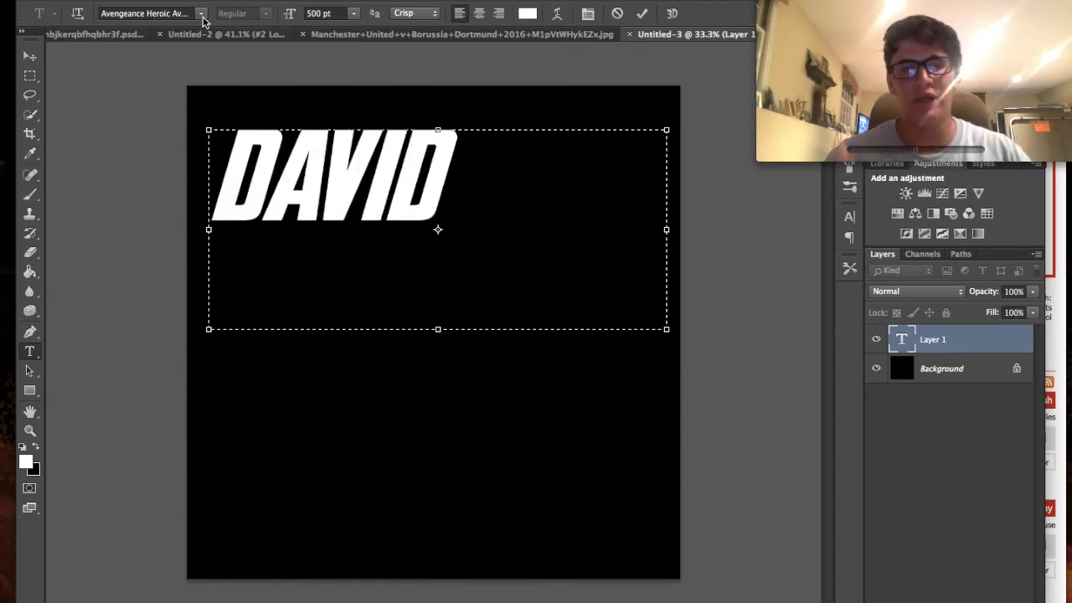
left_click_drag(455, 197, 144, 201)
key("BackSpace")
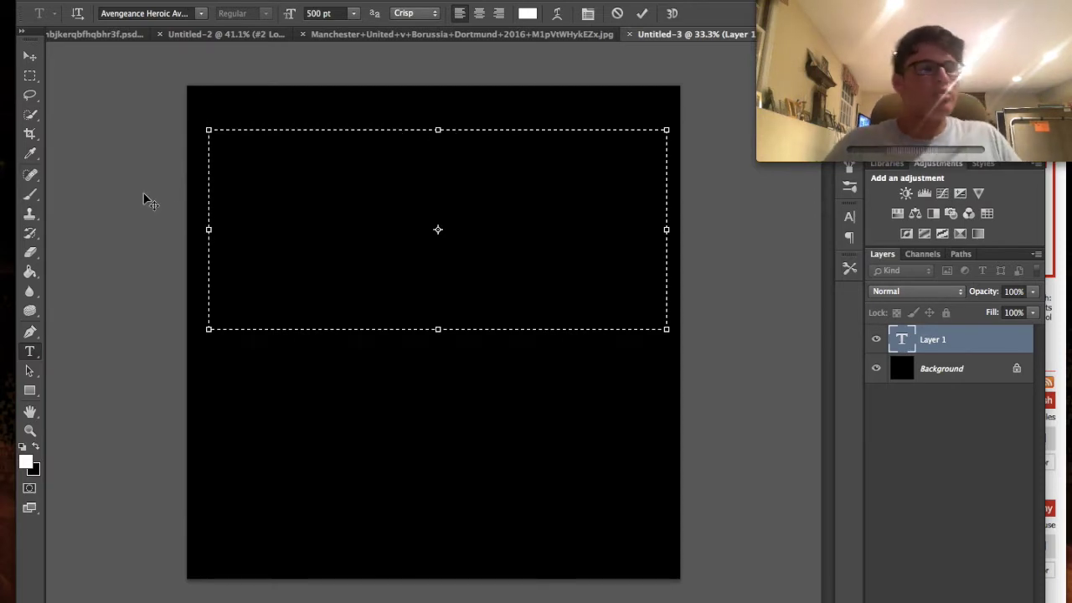
Switch the font to Century Gothic Regular.
left_click(199, 13)
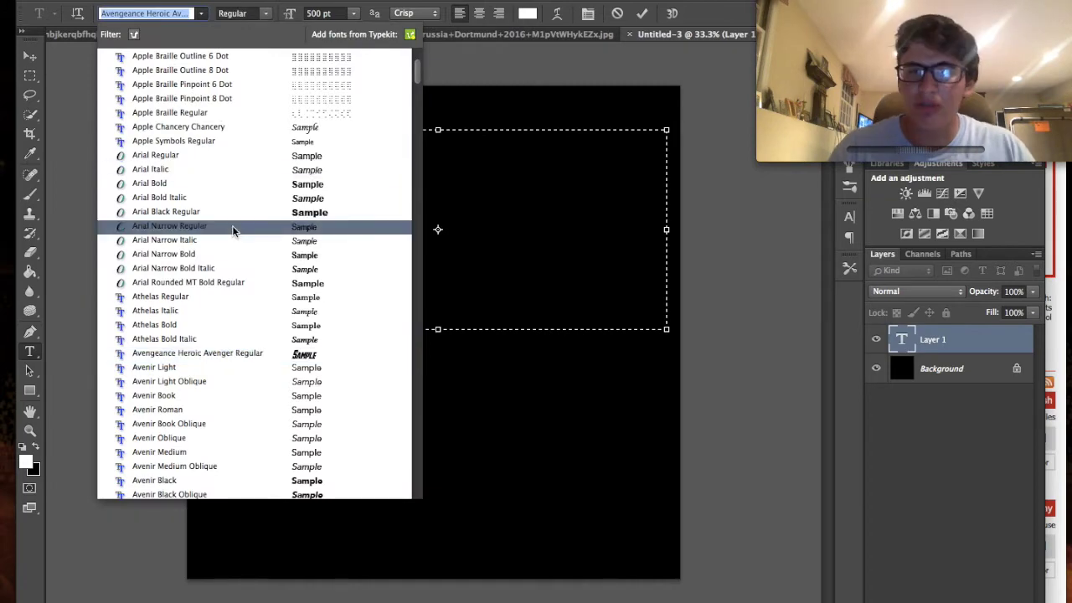
scroll(233, 231, "down", 7)
scroll(232, 228, "down", 8)
scroll(233, 231, "down", 6)
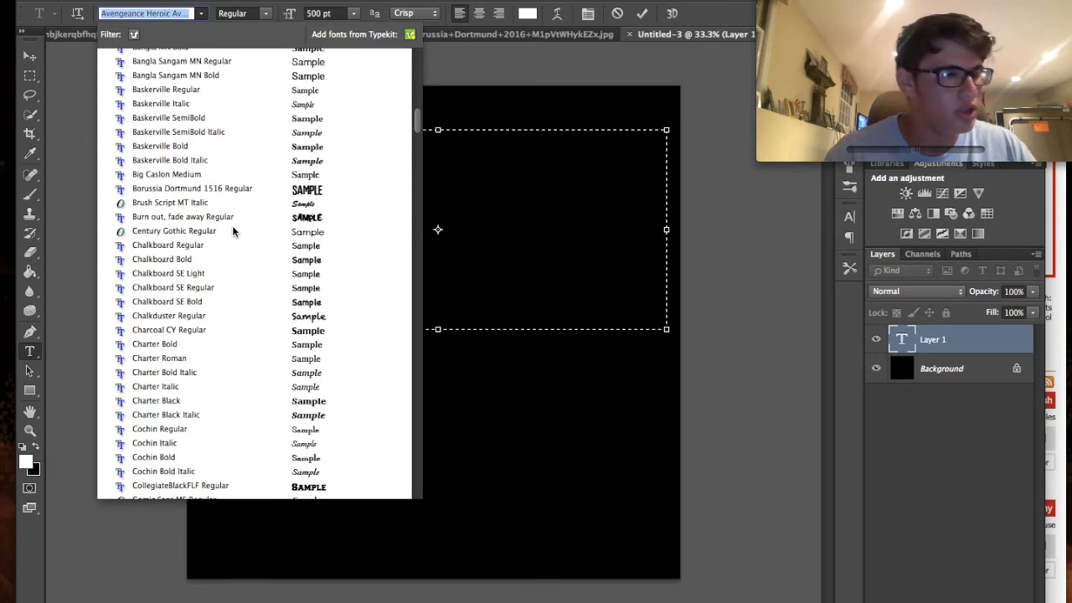
scroll(233, 230, "down", 3)
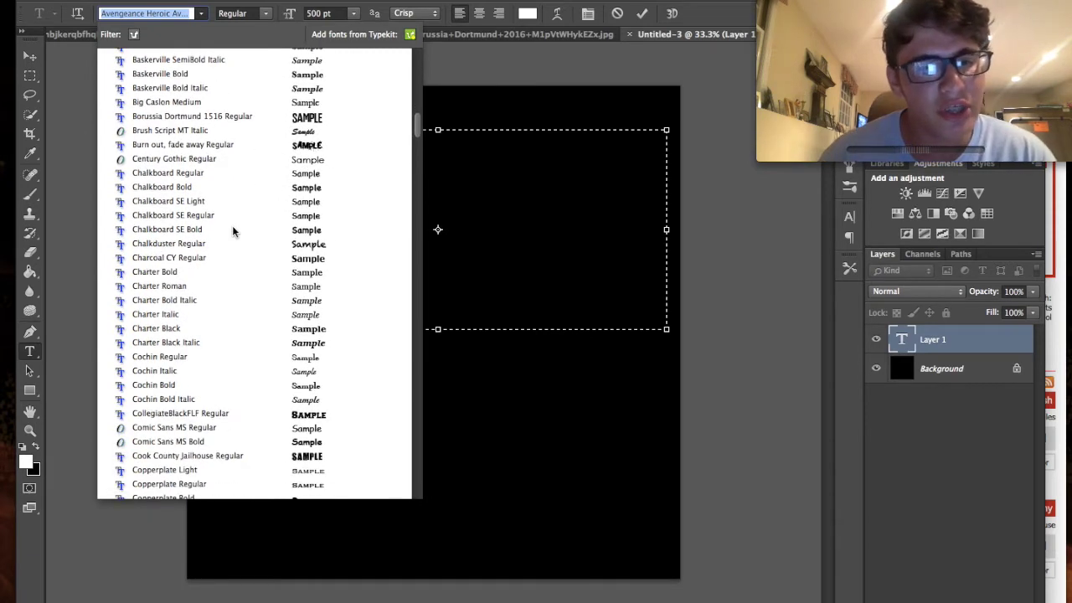
left_click(217, 170)
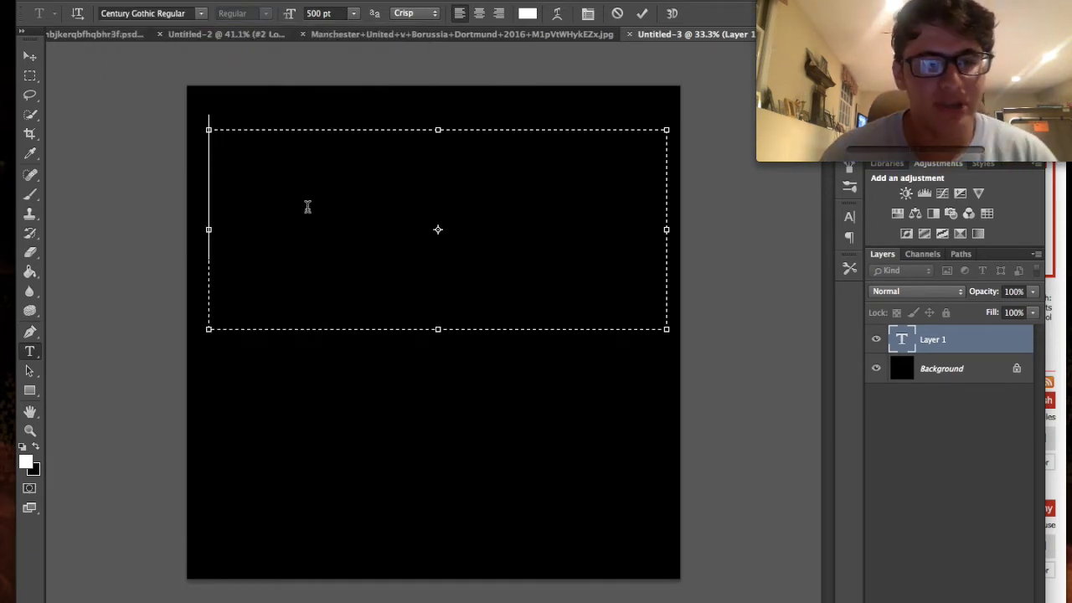
Type 'David' with spaces between its letters, then select and delete it.
type("David")
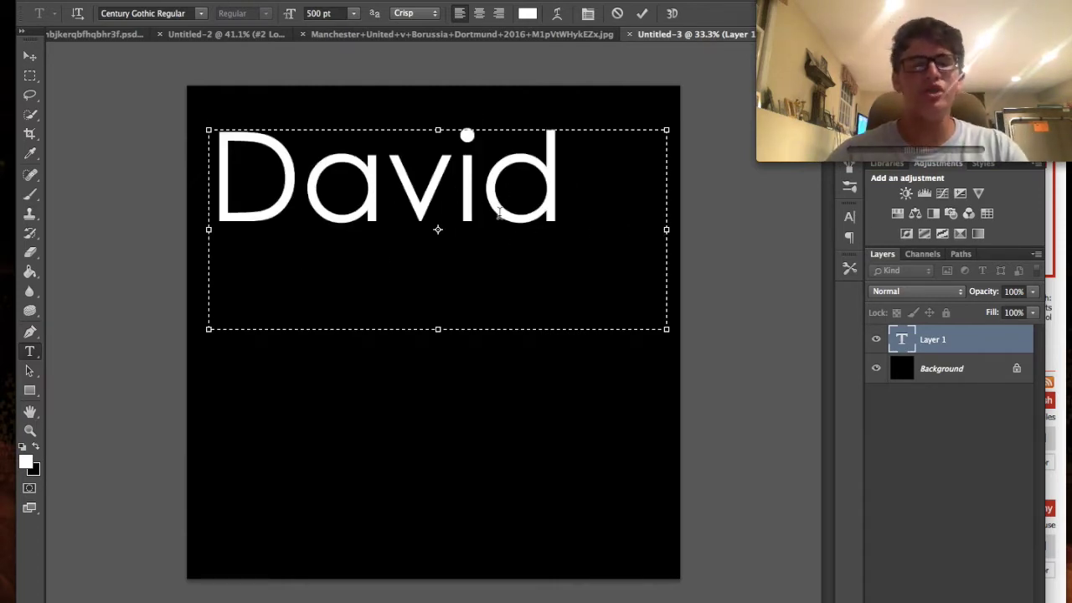
left_click(497, 213)
key("Left")
key("Right")
left_click(404, 201)
left_click(318, 189)
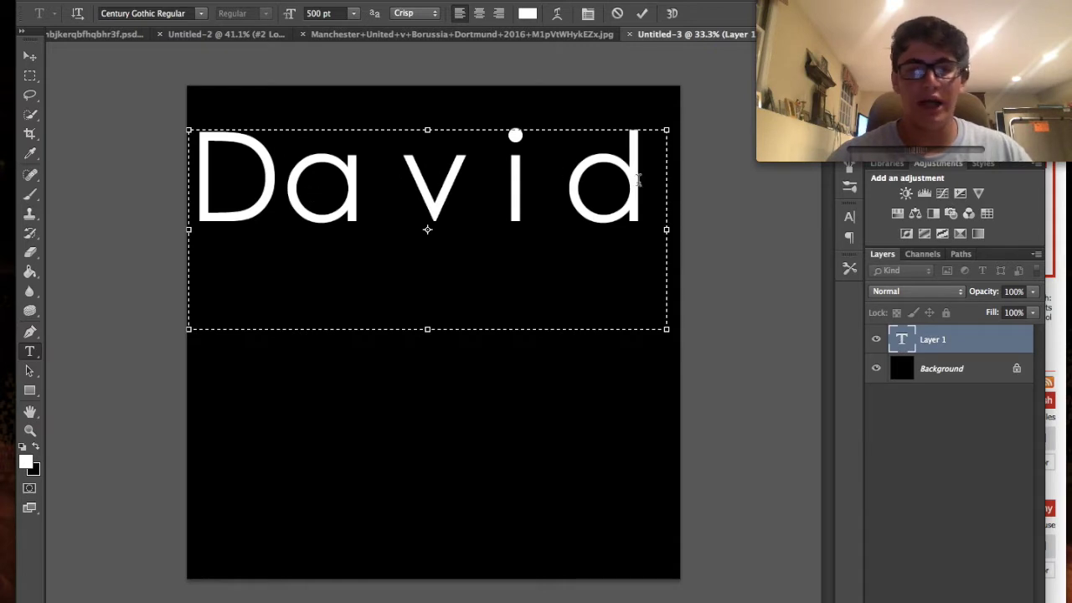
left_click_drag(639, 180, 112, 168)
key("BackSpace")
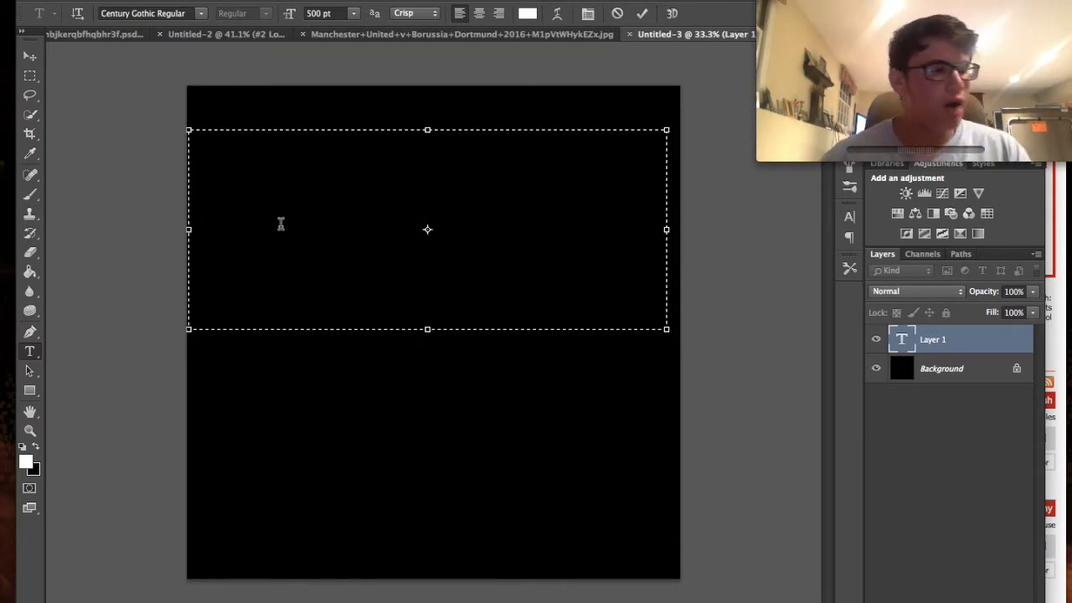
Set the font to Burn out, fade away Regular, testing it with a 'D'.
left_click(201, 14)
scroll(226, 299, "down", 2)
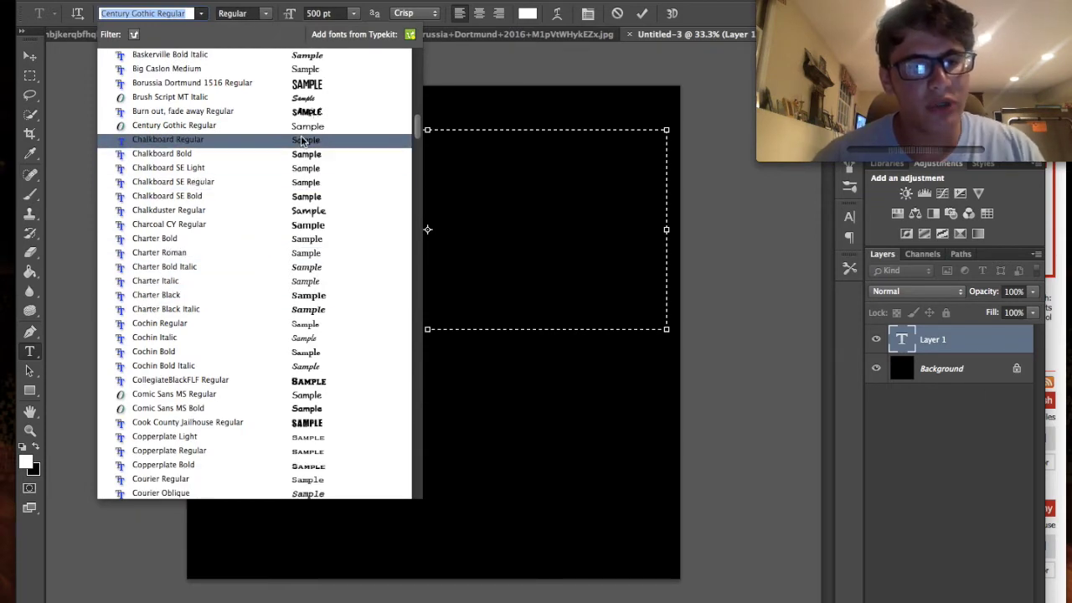
scroll(303, 140, "up", 2)
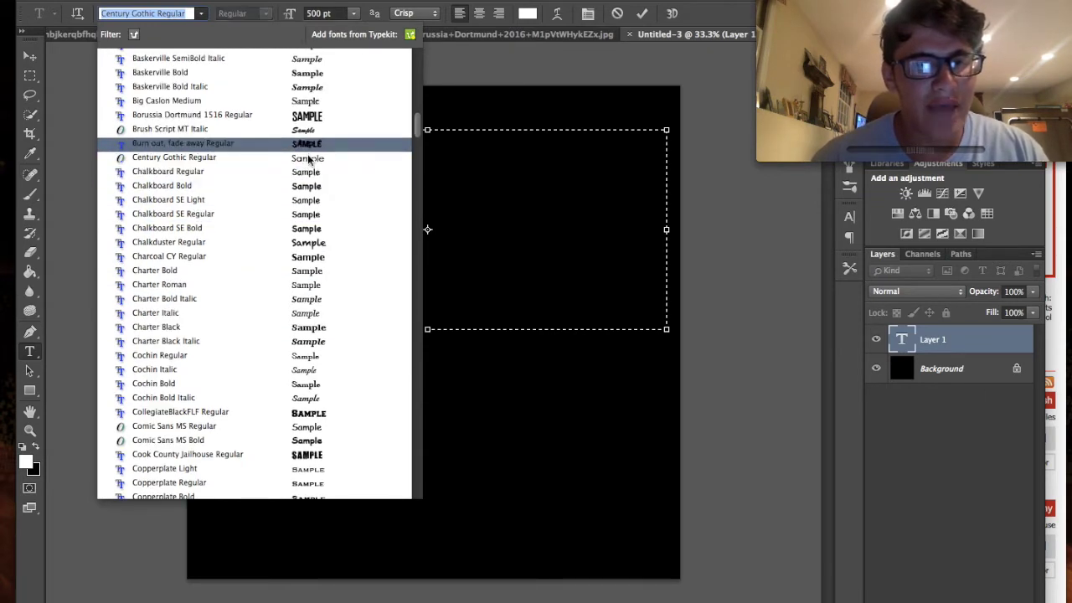
left_click(307, 147)
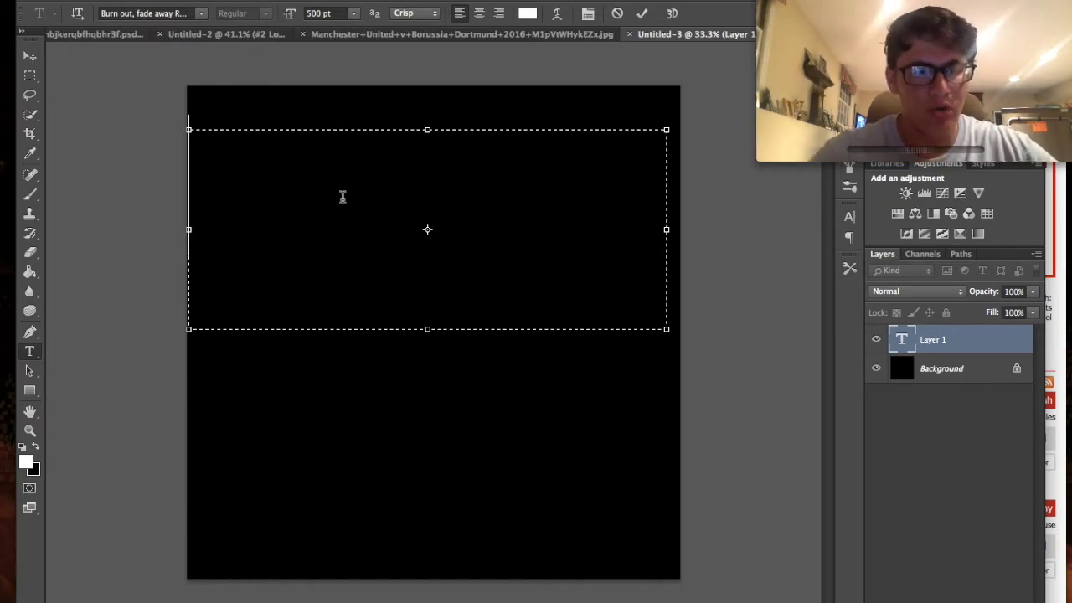
type("D")
key("BackSpace")
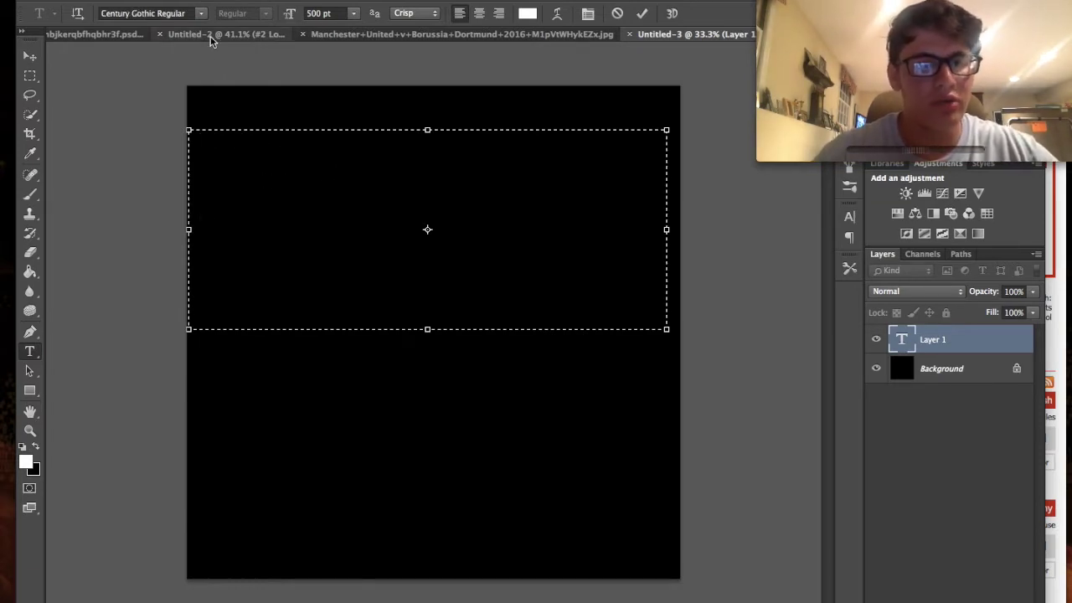
left_click(201, 13)
left_click(248, 146)
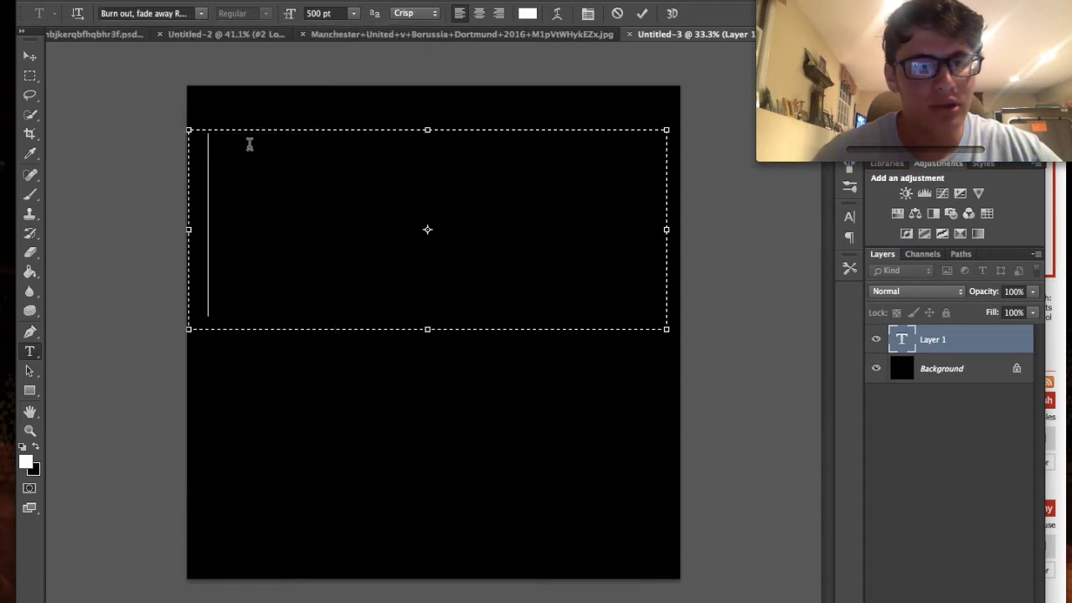
type("D")
key("BackSpace")
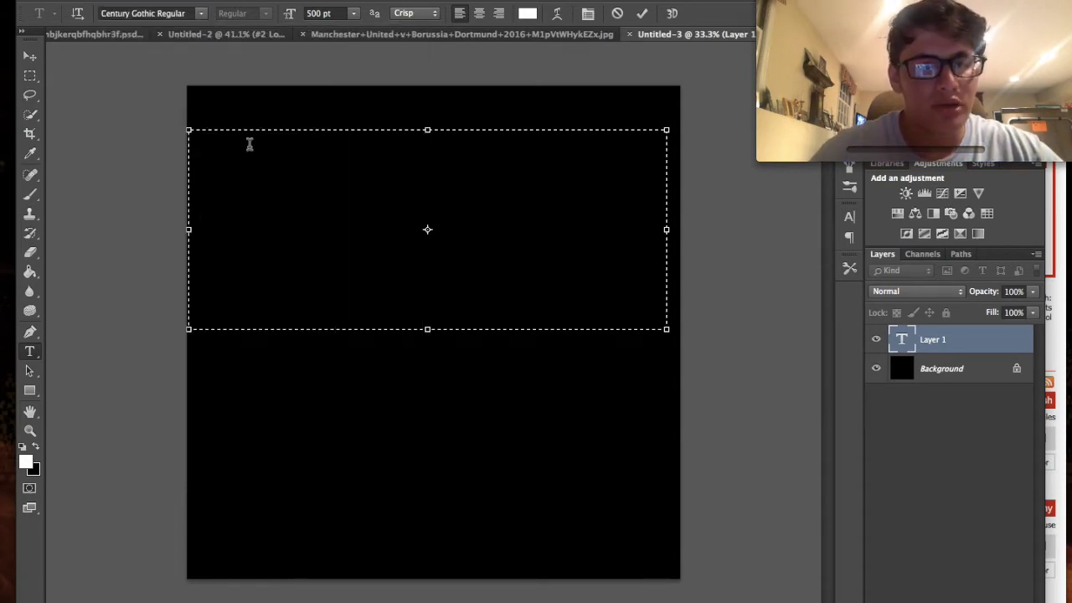
Type 'DAVID' in Burn out, fade away and move it to the canvas centre.
type("DAVID")
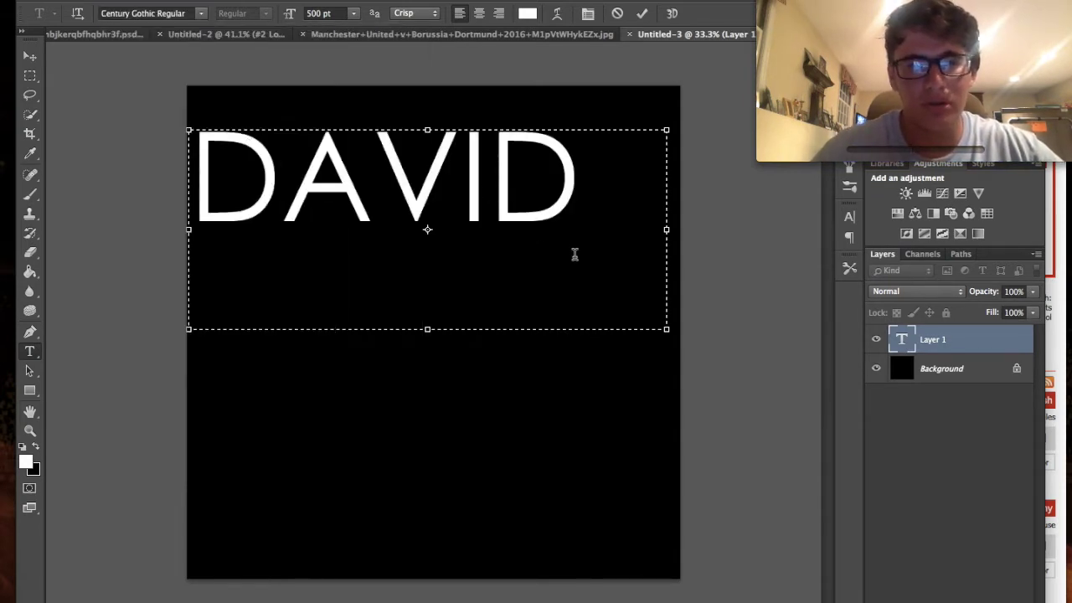
left_click_drag(612, 239, 49, 238)
left_click(201, 13)
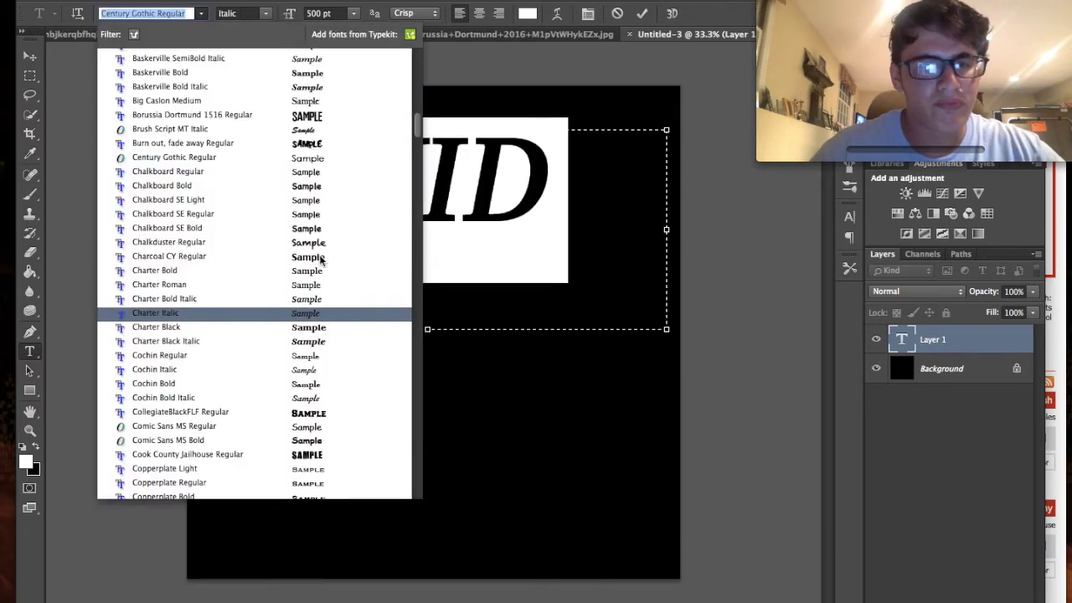
left_click(318, 149)
key("BackSpace")
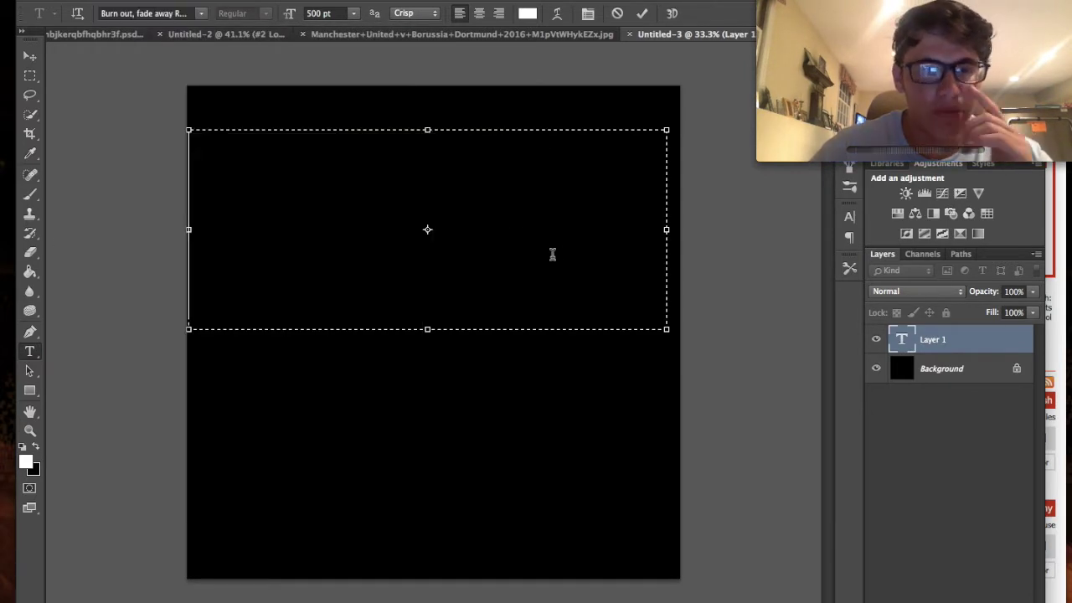
type("DAVID")
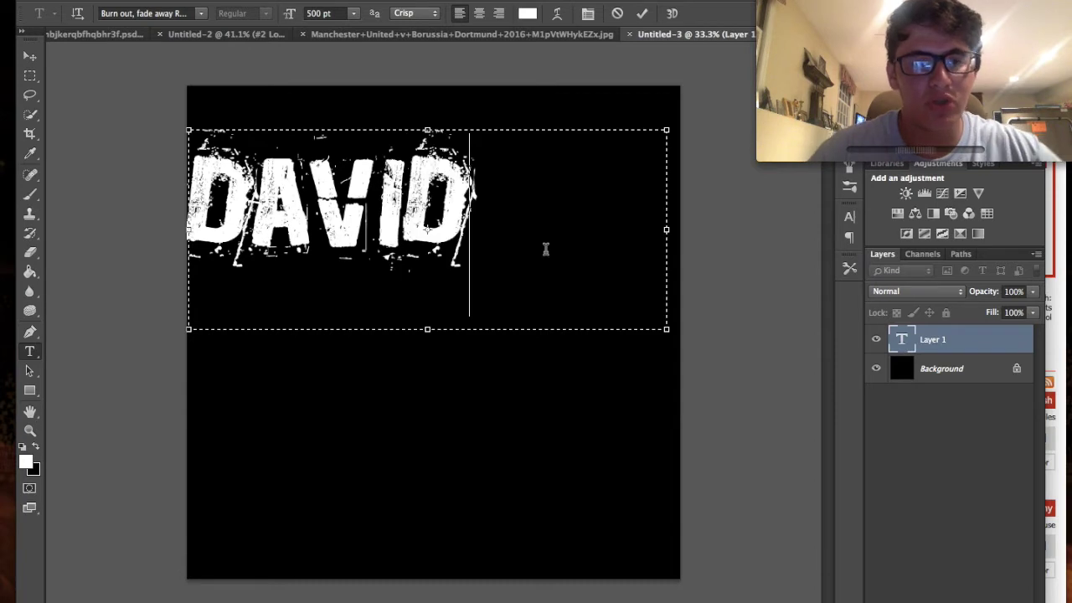
left_click(29, 56)
left_click_drag(313, 164, 413, 282)
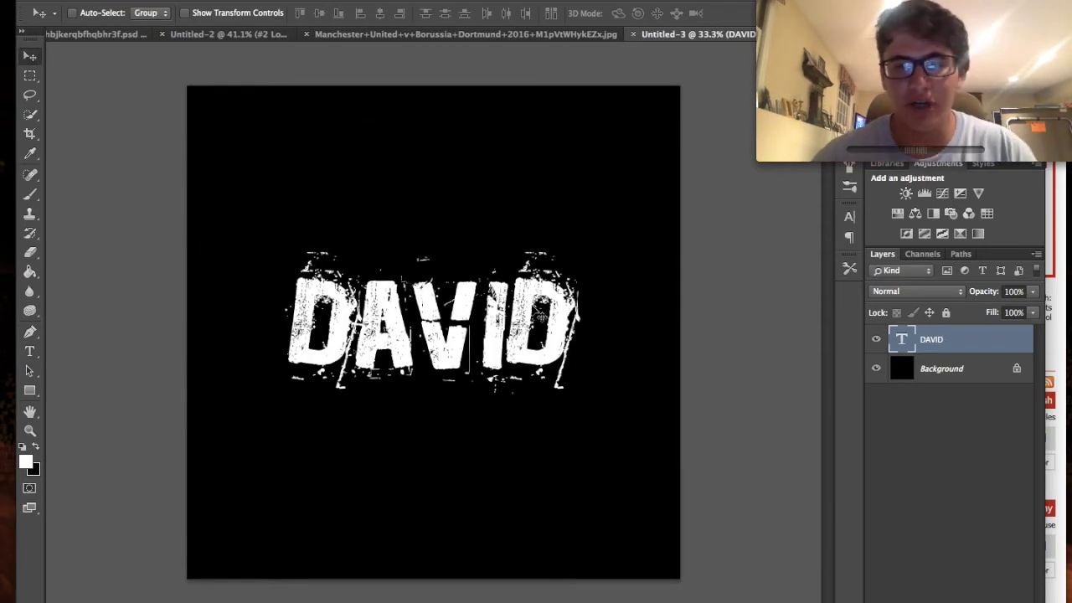
Delete the DAVID letters and resize the empty text box to the canvas edge.
left_click(30, 350)
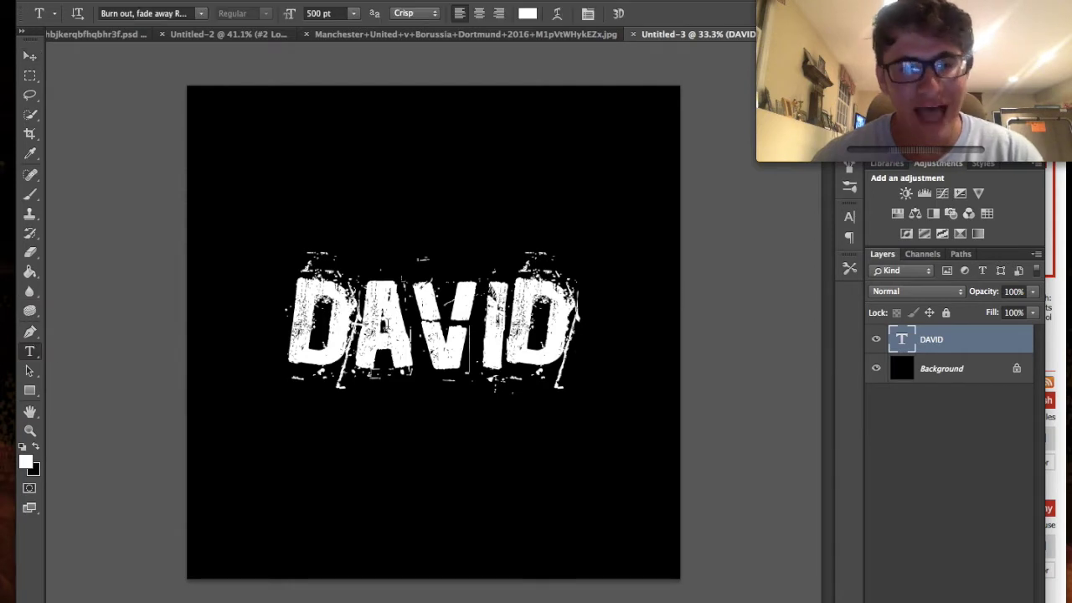
left_click_drag(573, 335, 411, 344)
key("BackSpace")
key("BackSpace")
key("BackSpace")
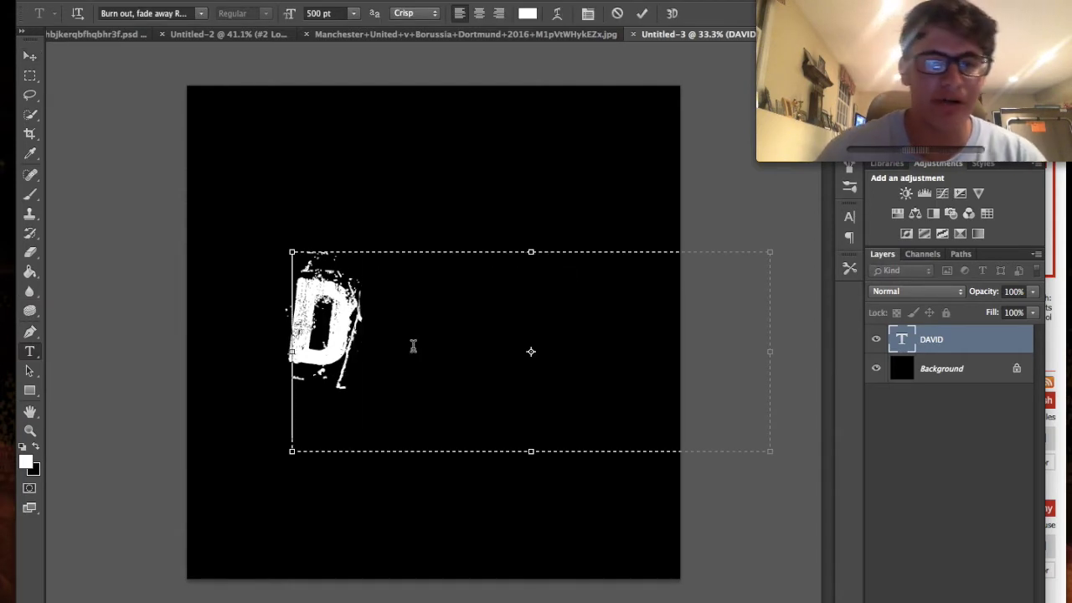
left_click_drag(297, 351, 228, 352)
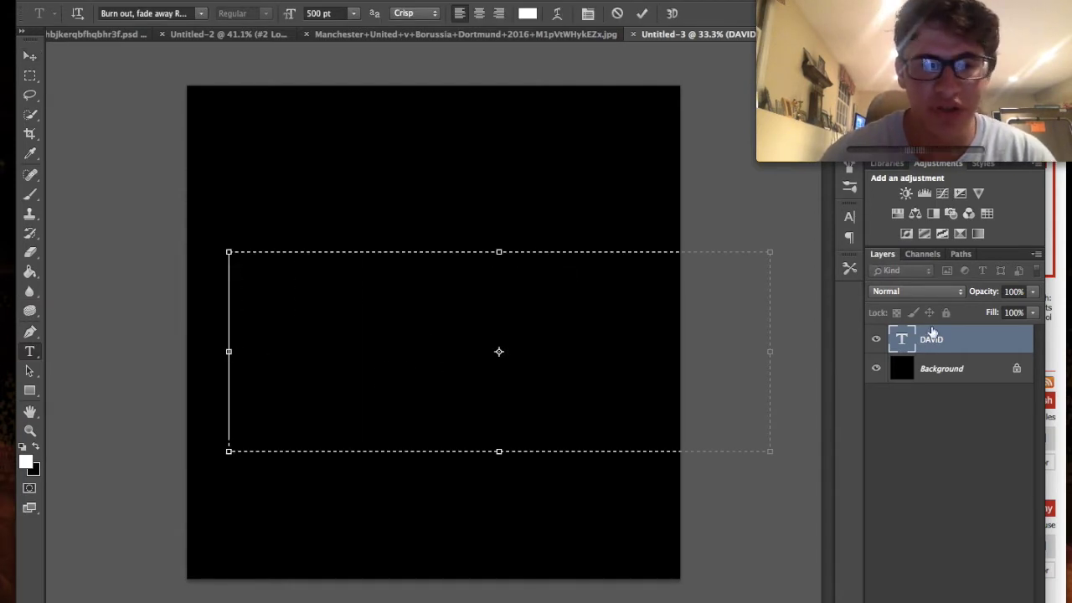
left_click_drag(770, 352, 679, 352)
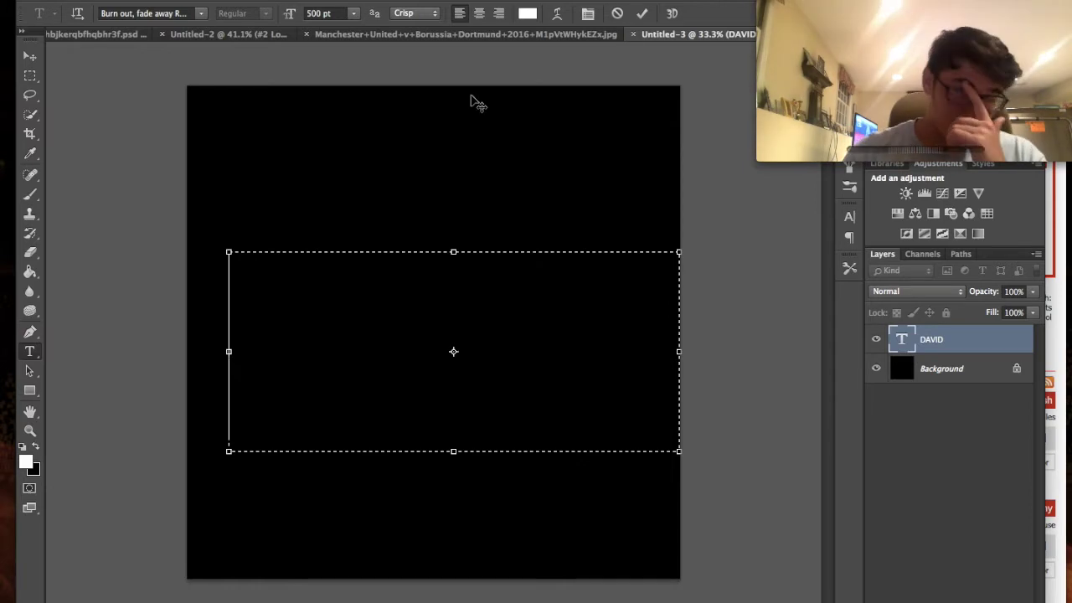
Switch the font to CollegiateBlackFLF Regular.
left_click(201, 13)
scroll(272, 281, "down", 1)
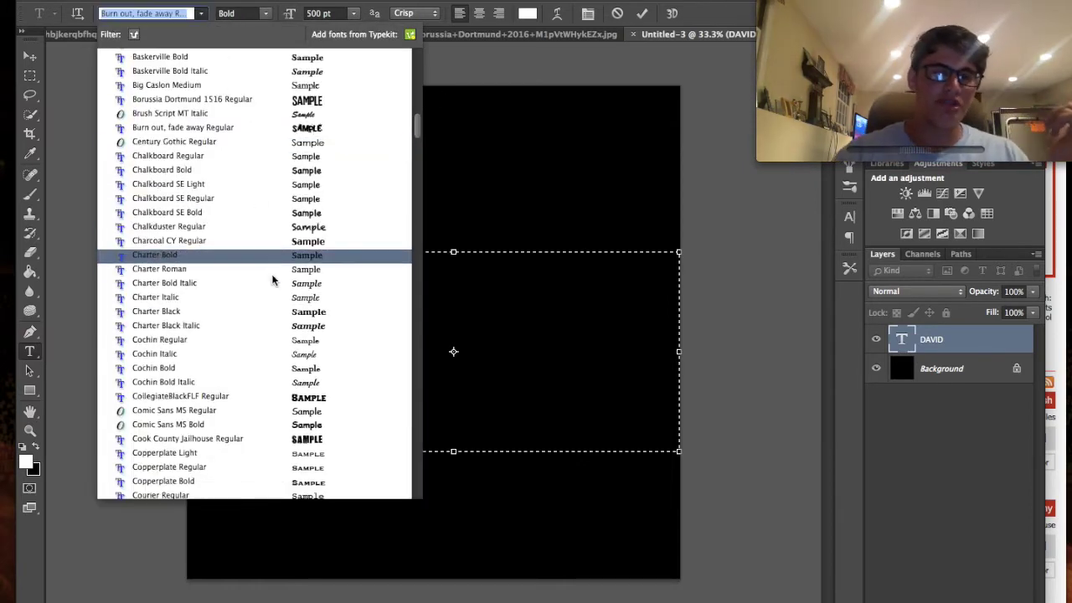
scroll(277, 268, "down", 3)
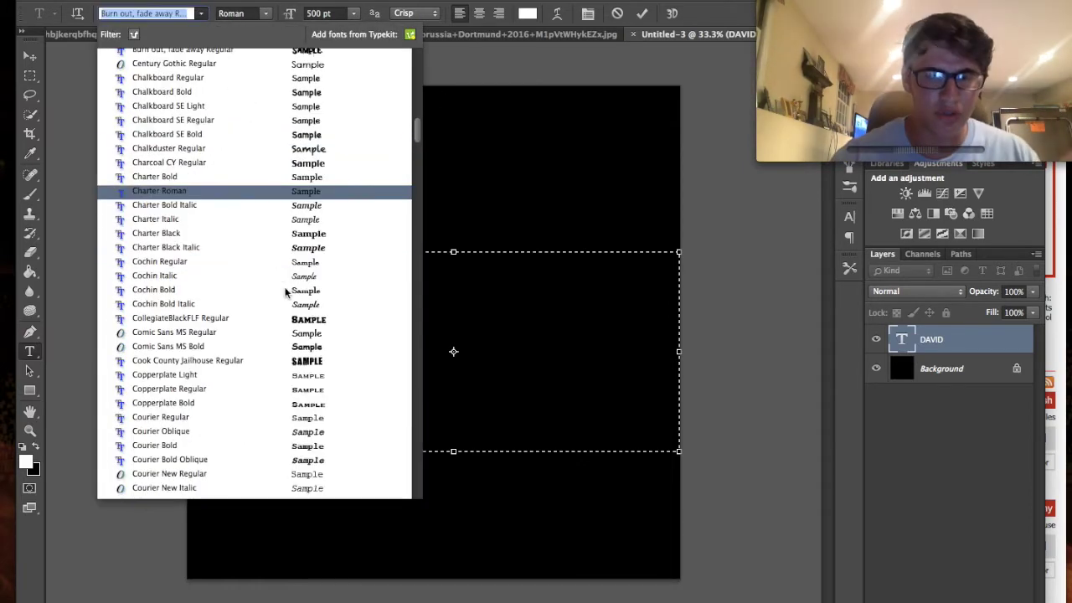
left_click(317, 323)
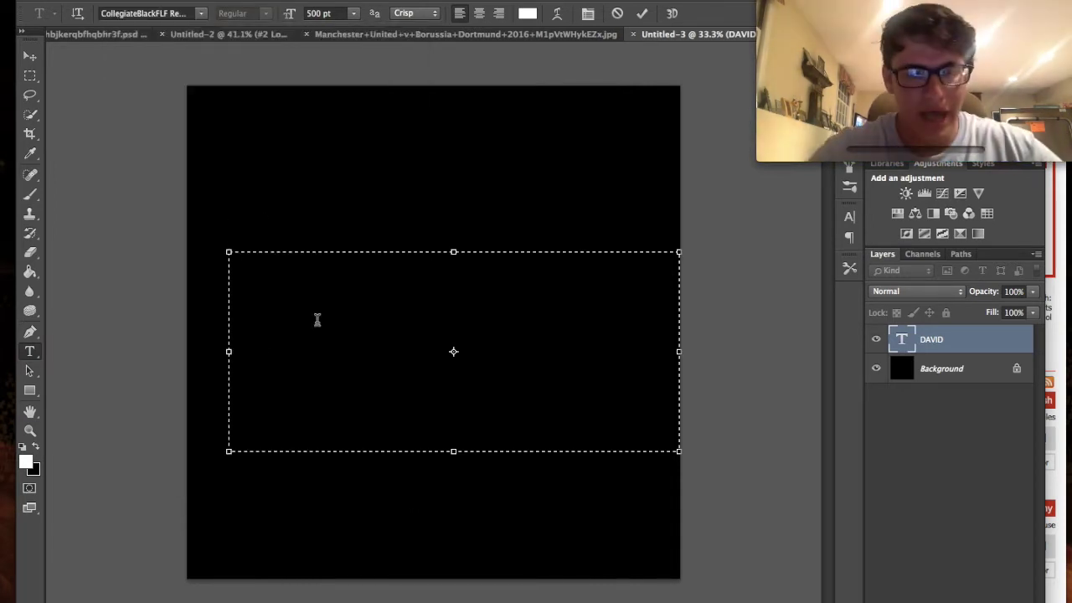
Preview digits 12345 and 67890 on two lines in a taller box, then erase them.
type("123")
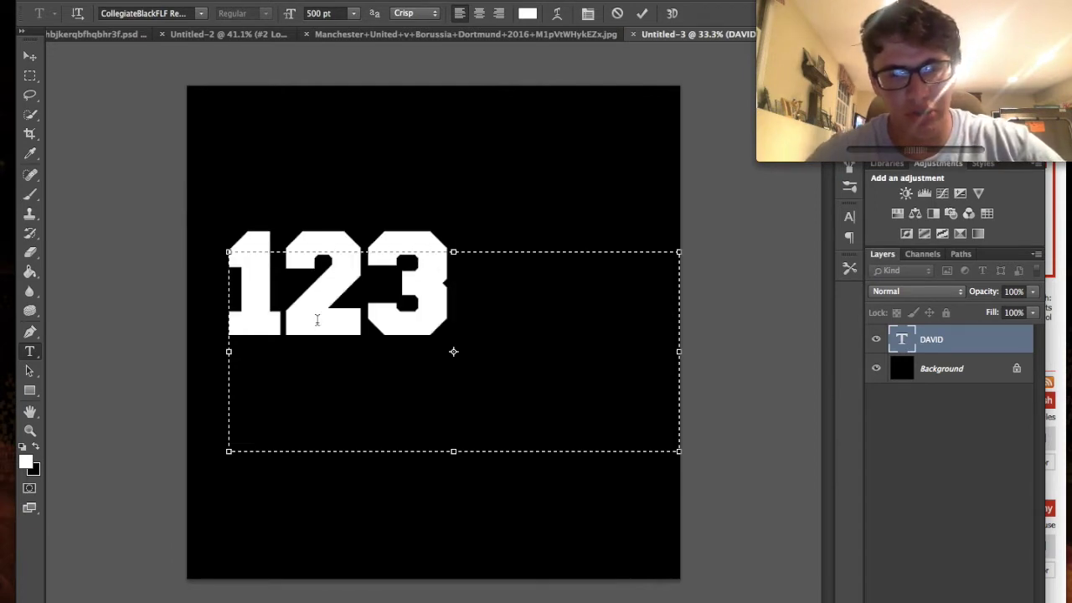
type("45")
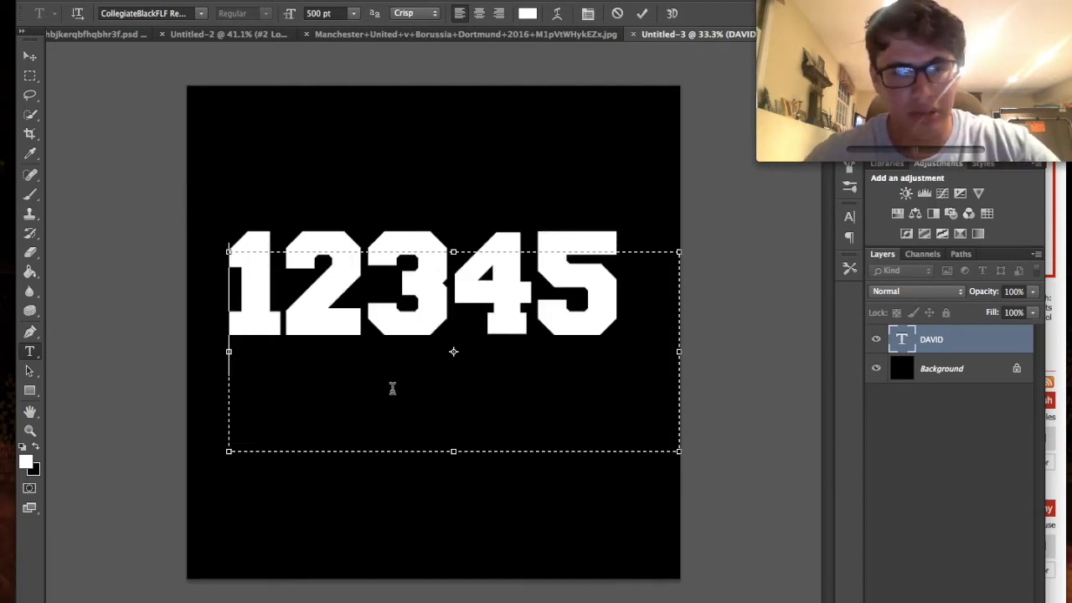
left_click_drag(476, 458, 455, 509)
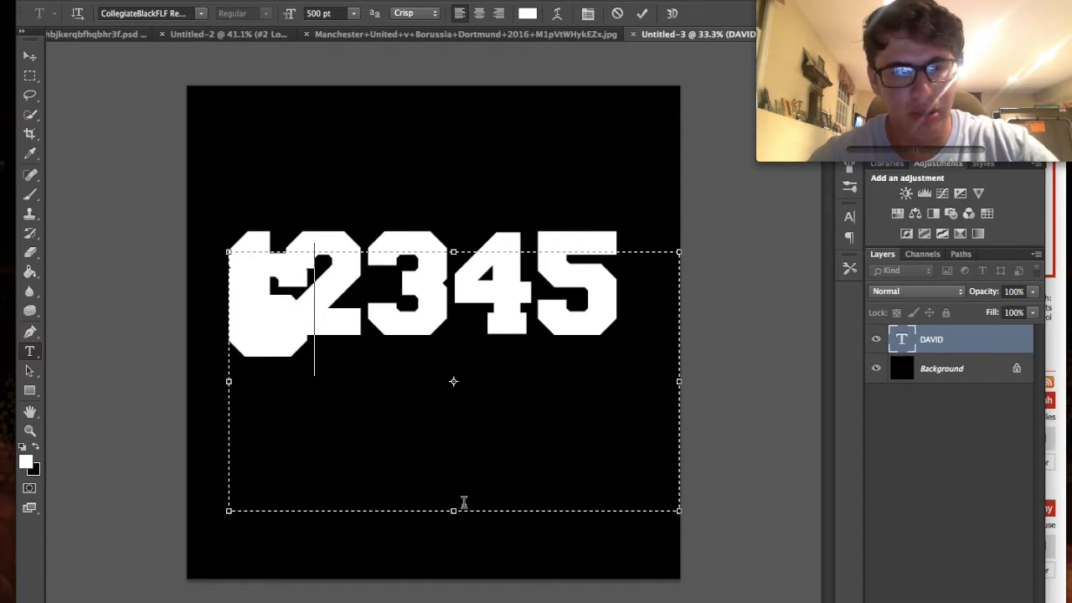
key("Return")
type("6")
key("BackSpace")
key("BackSpace")
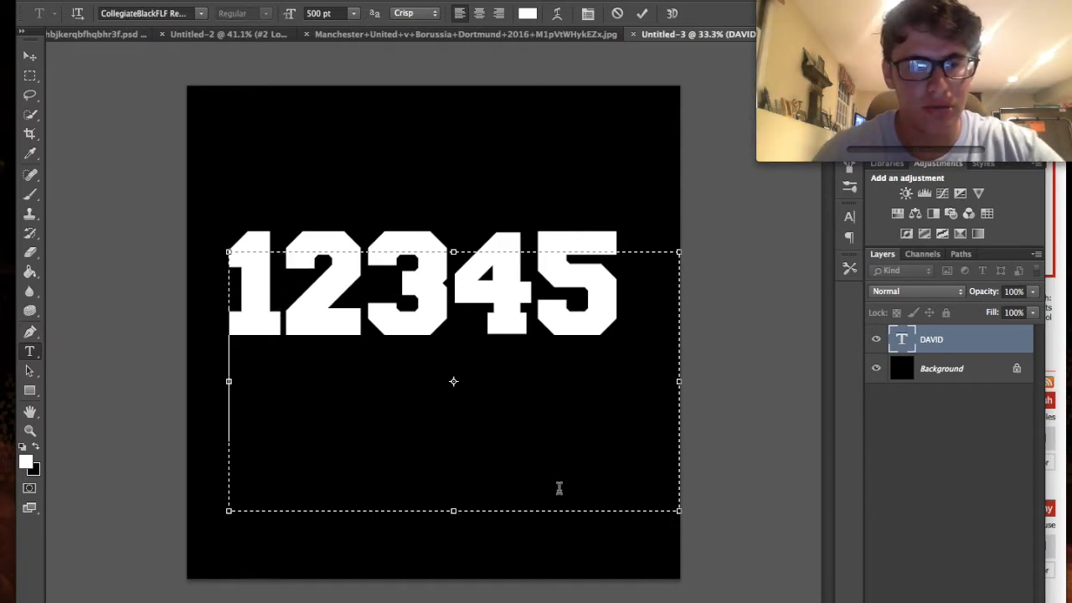
type("6789")
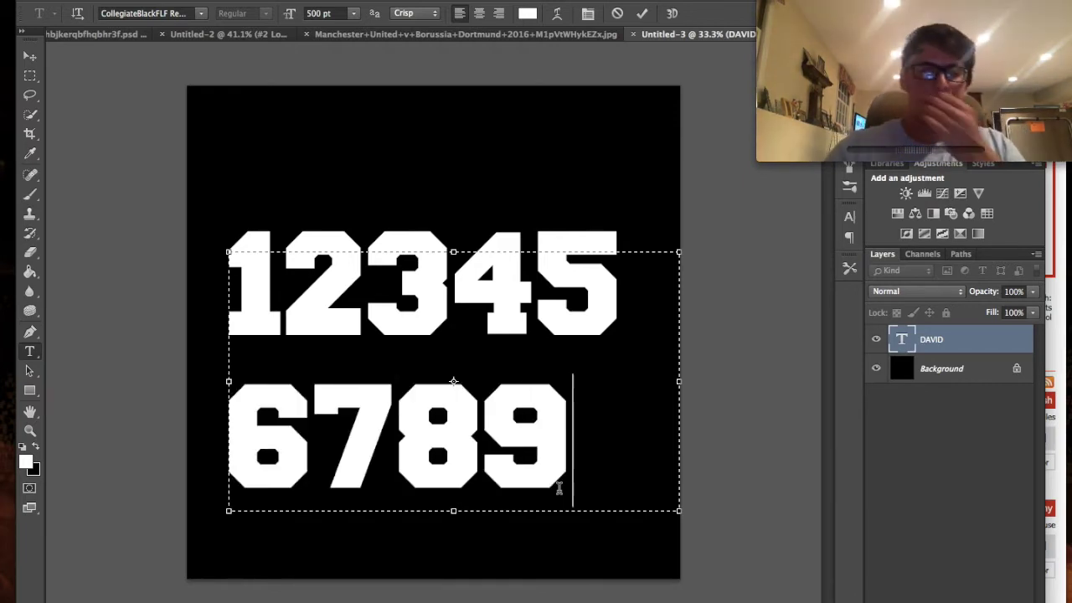
type("0")
key("BackSpace")
key("BackSpace")
key("BackSpace")
key("BackSpace")
key("BackSpace")
key("BackSpace")
key("BackSpace")
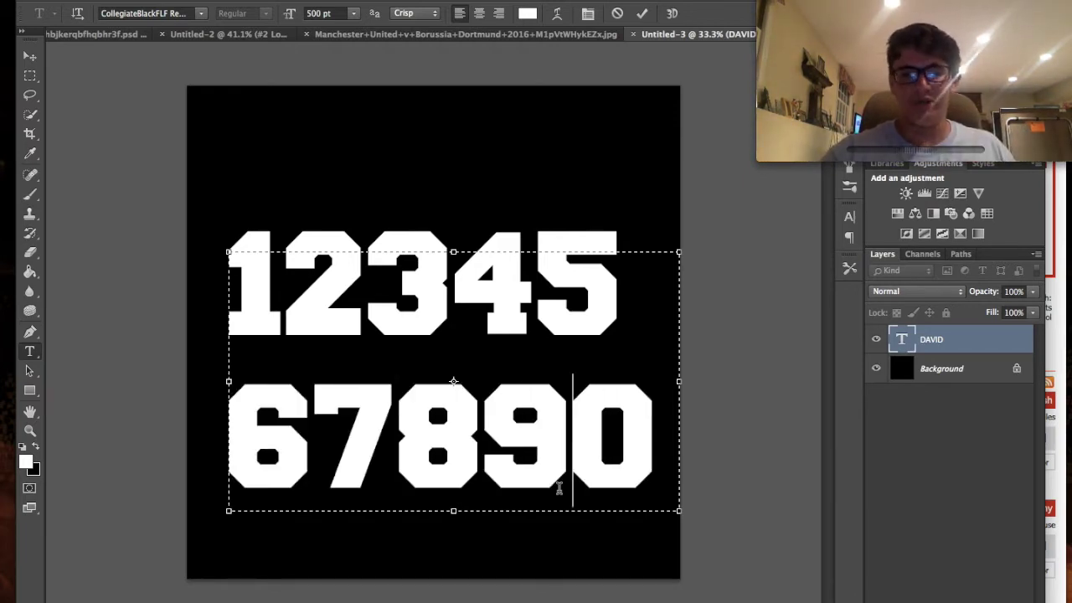
key("BackSpace")
key("BackSpace")
key("BackSpace")
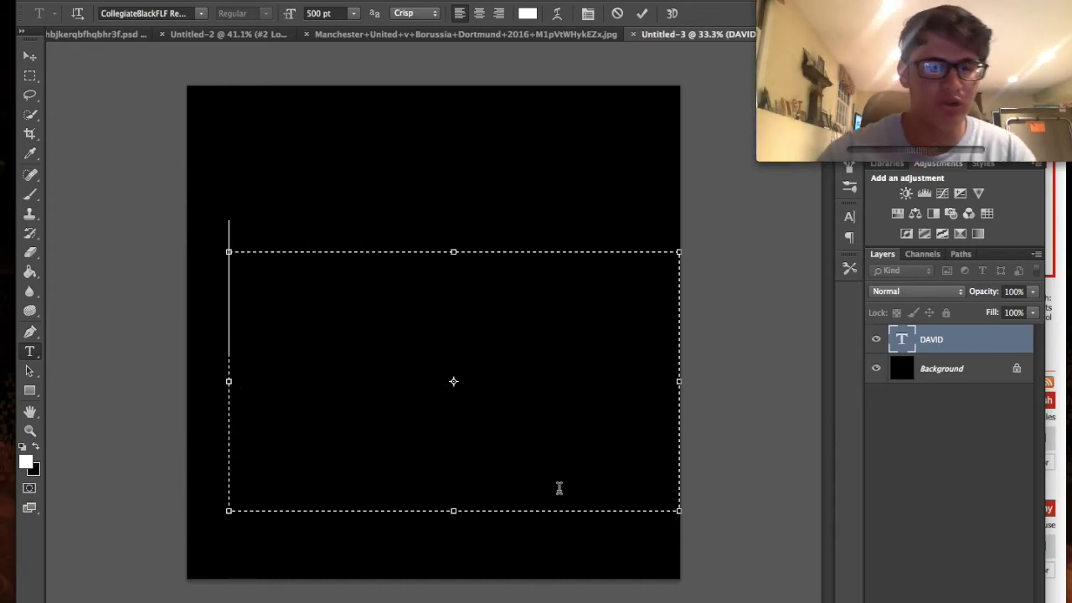
left_click(202, 13)
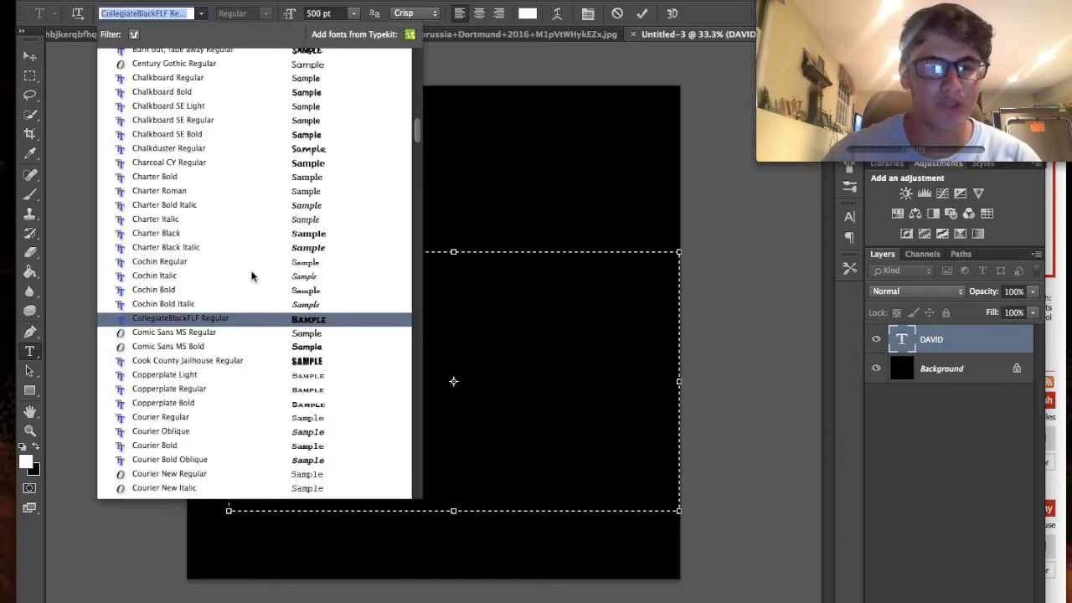
scroll(254, 287, "down", 3)
scroll(255, 287, "down", 10)
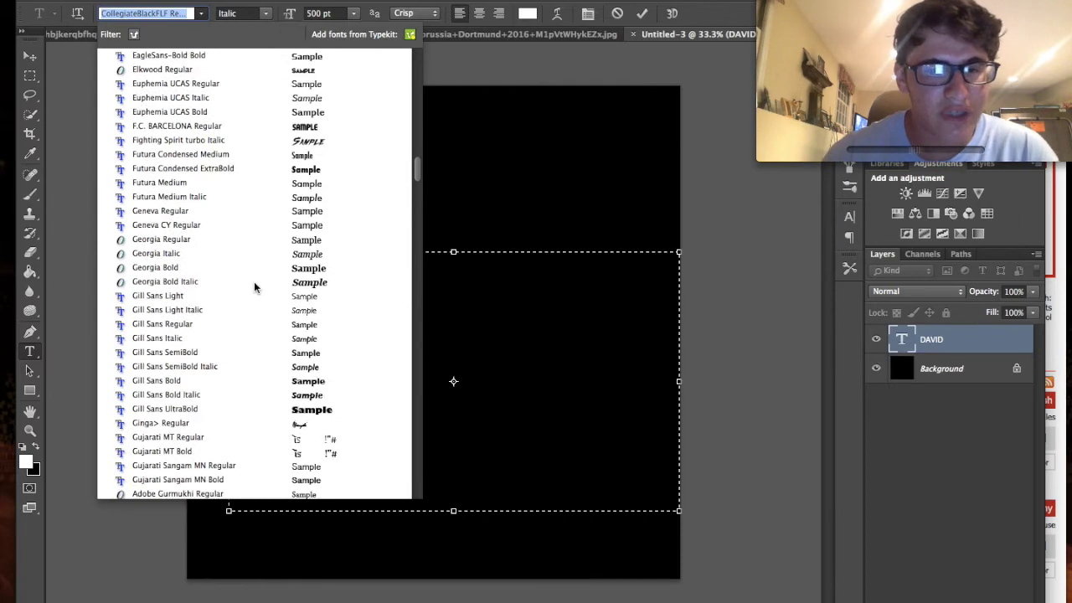
scroll(270, 192, "down", 7)
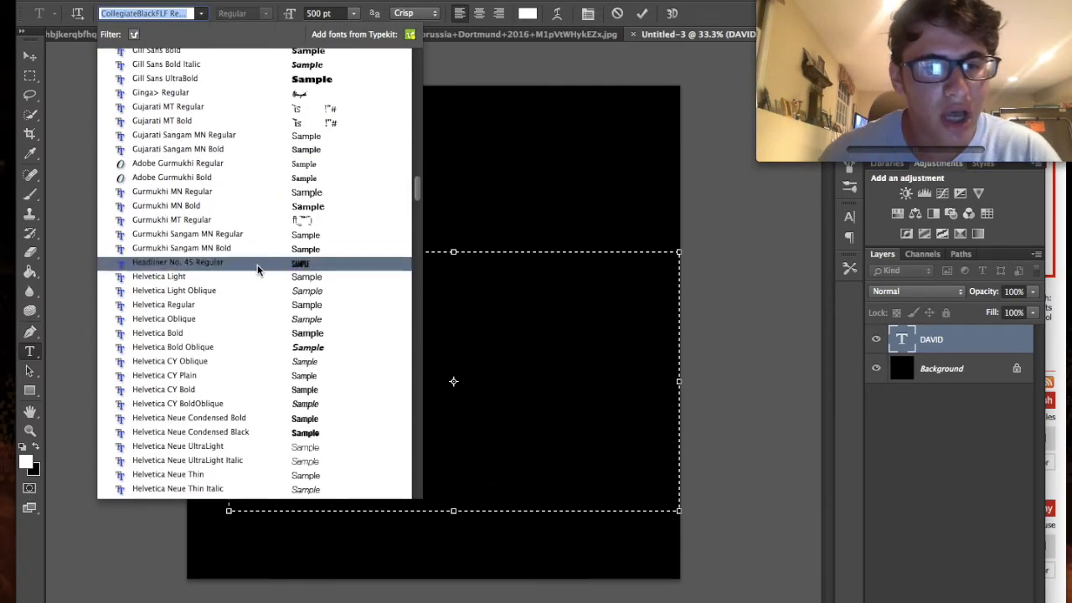
left_click(258, 266)
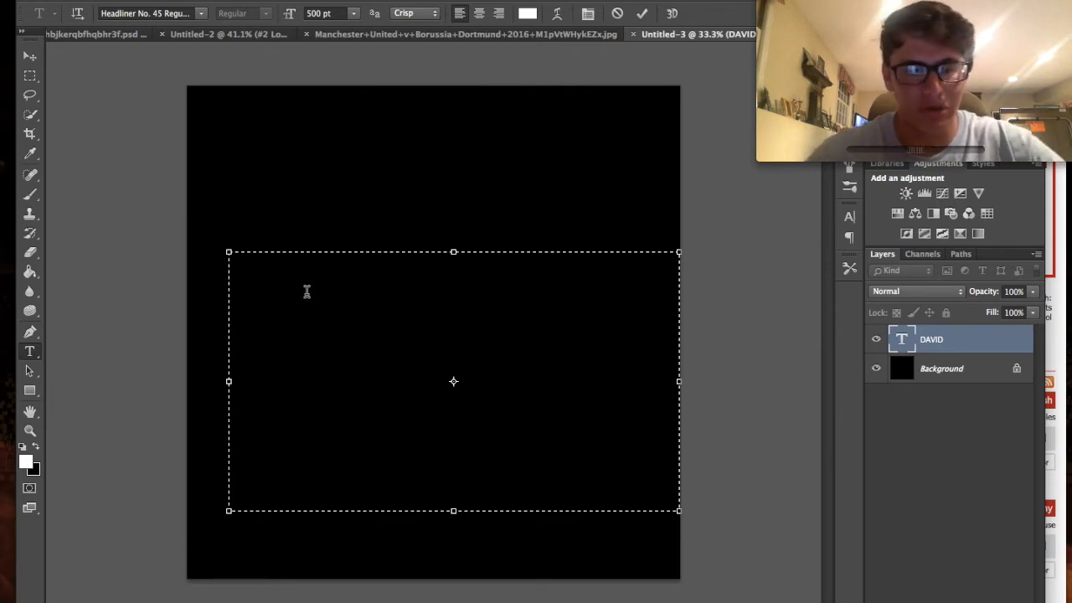
type("1234")
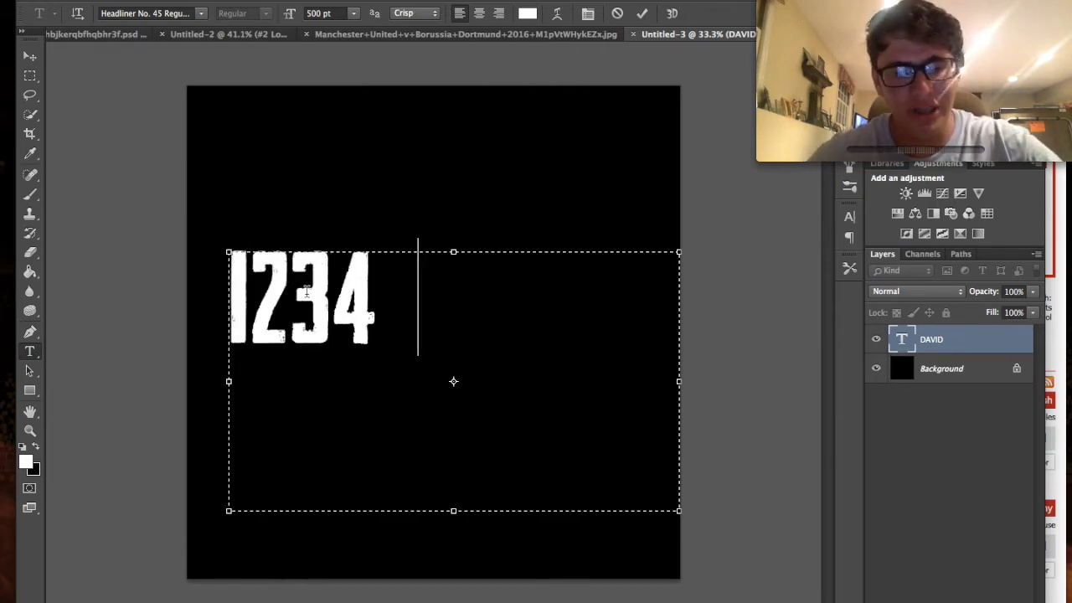
type("567890")
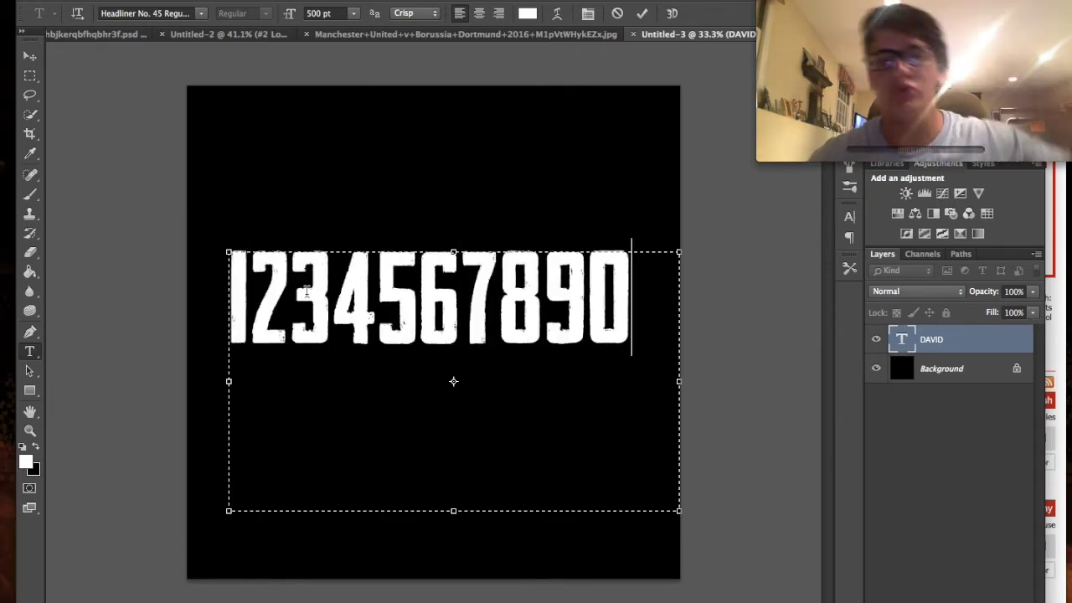
key("BackSpace")
key("BackSpace")
key("BackSpace")
key("BackSpace")
key("BackSpace")
key("BackSpace")
key("BackSpace")
key("BackSpace")
key("BackSpace")
key("BackSpace")
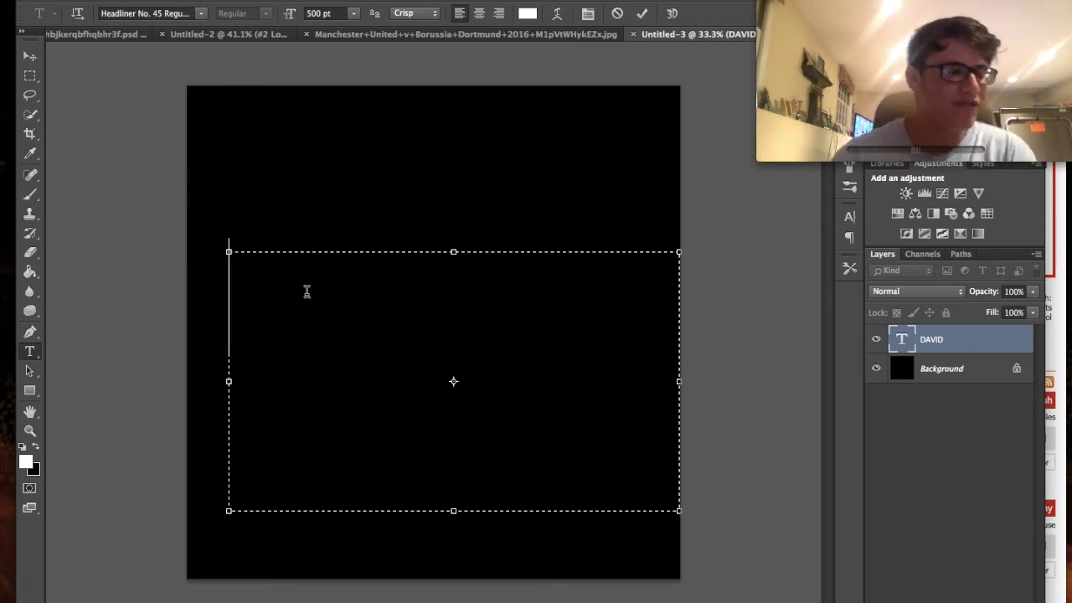
Switch to EA Sans Curves Regular, test it with 'ABCDE F', then erase.
left_click(202, 13)
scroll(232, 178, "up", 8)
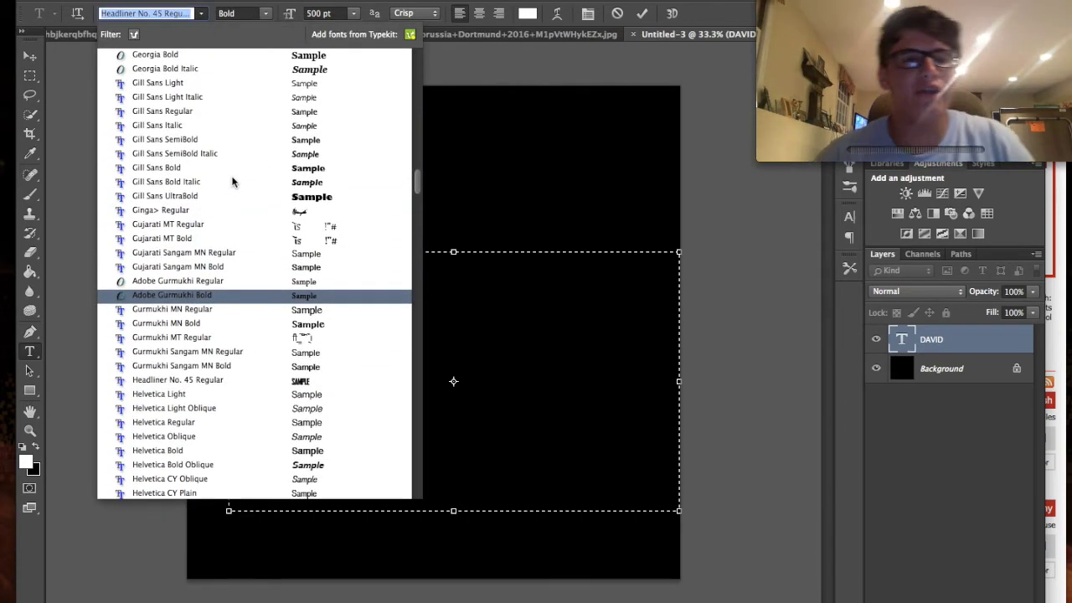
scroll(232, 178, "up", 2)
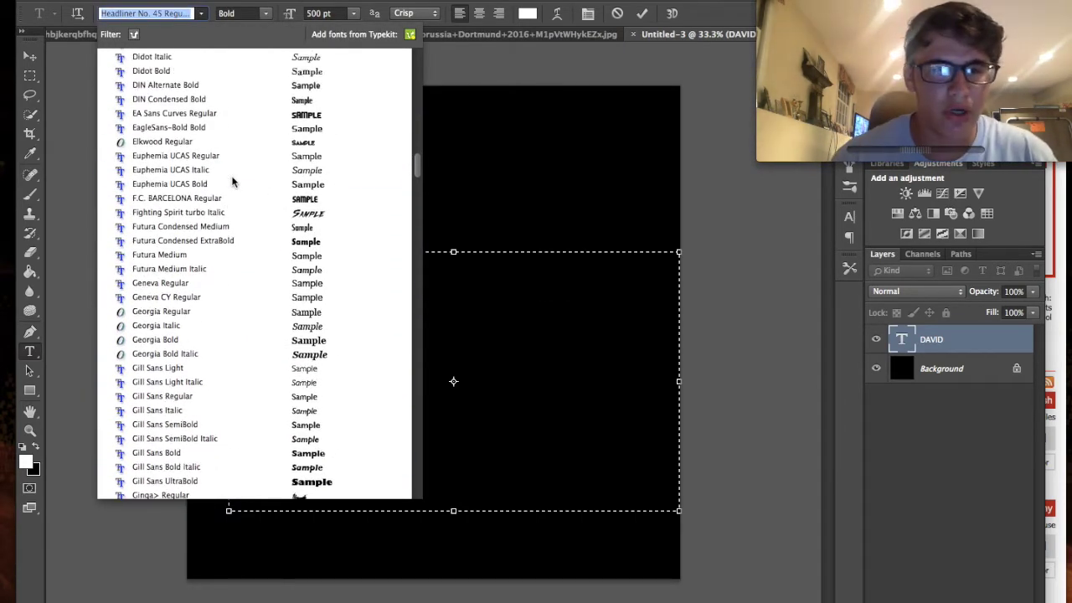
left_click(273, 114)
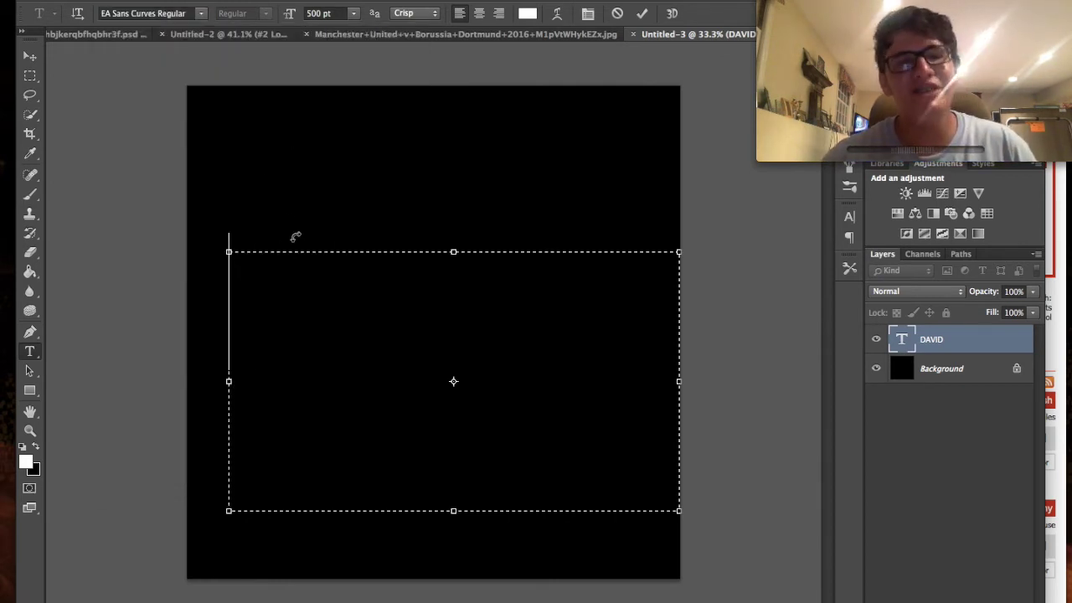
type("A")
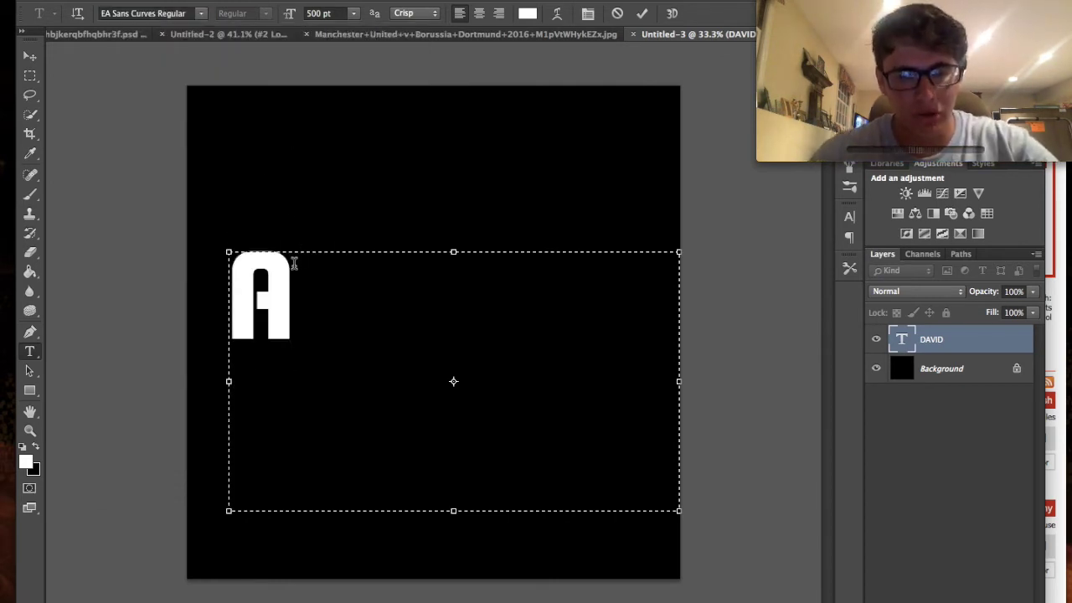
type("BCDE ")
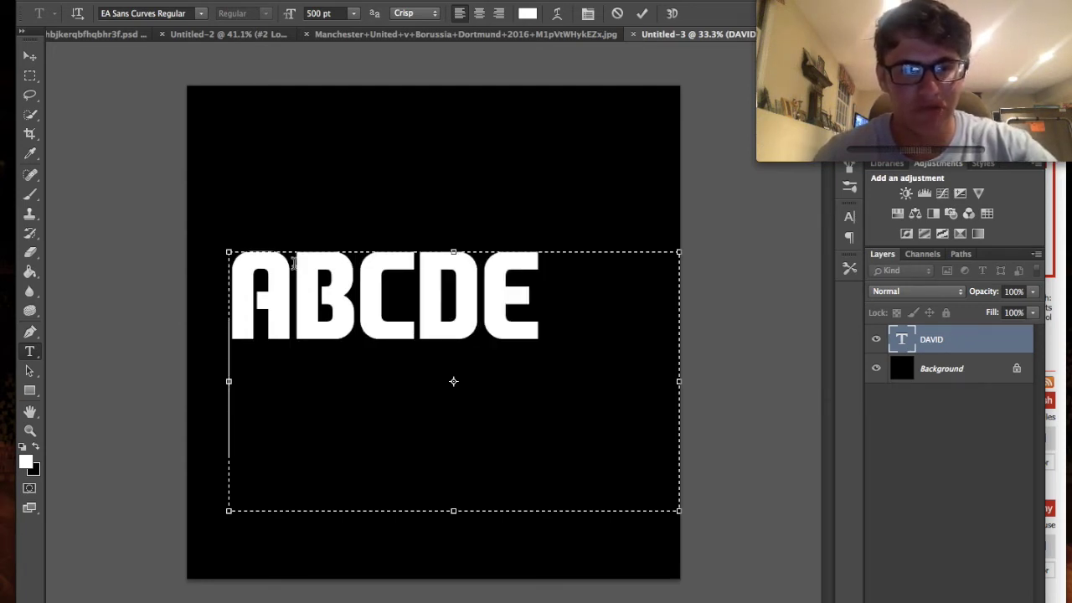
type("F")
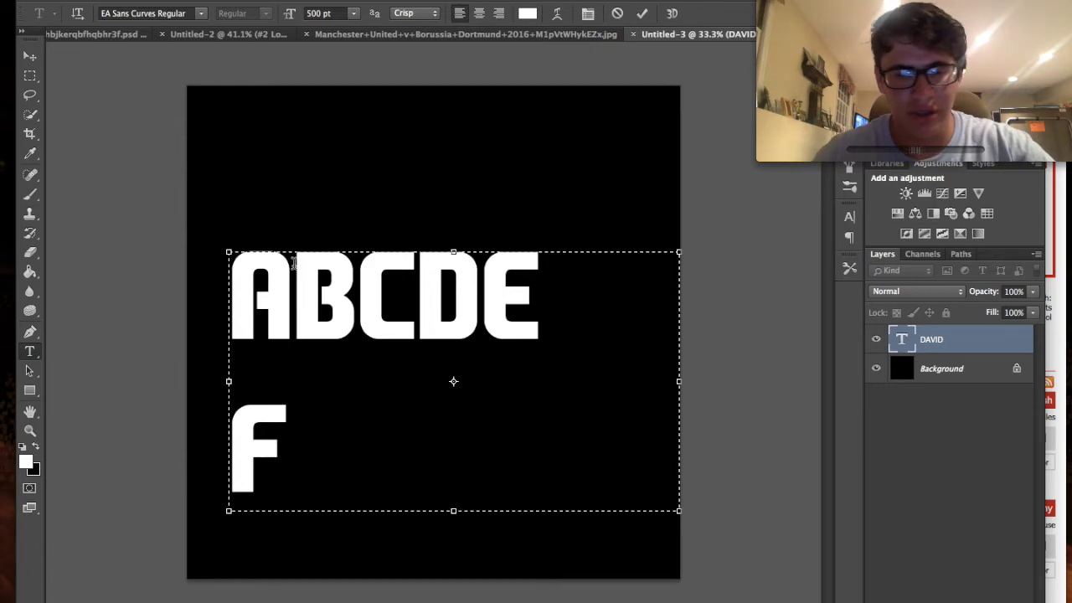
key("BackSpace")
key("BackSpace")
key("BackSpace")
key("BackSpace")
key("BackSpace")
key("BackSpace")
key("BackSpace")
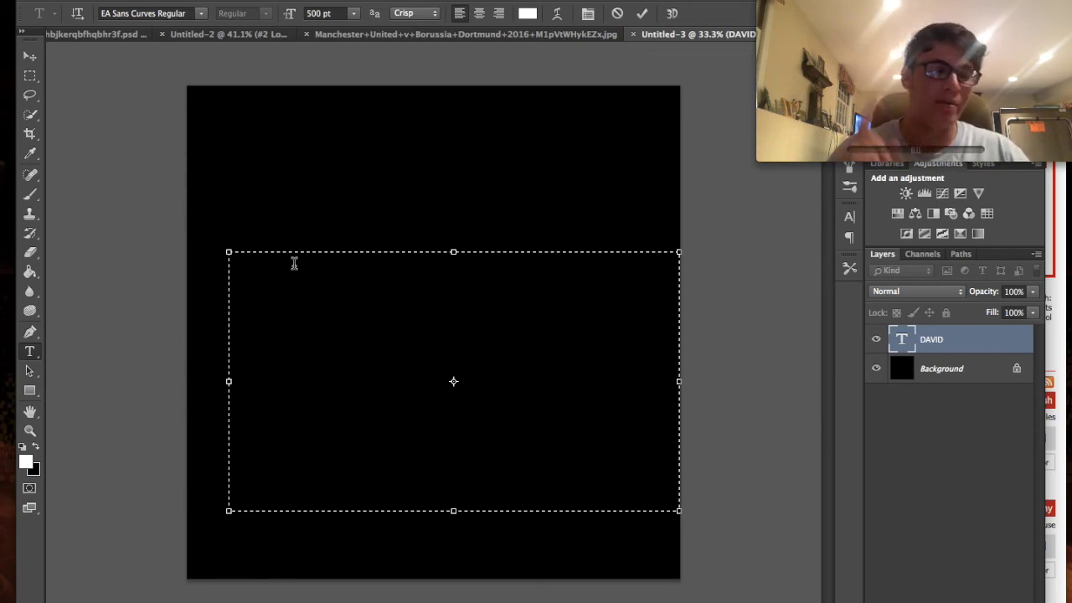
Preview DAVID in Fighting Spirit turbo Italic, then erase the text.
left_click(201, 13)
scroll(257, 201, "up", 2)
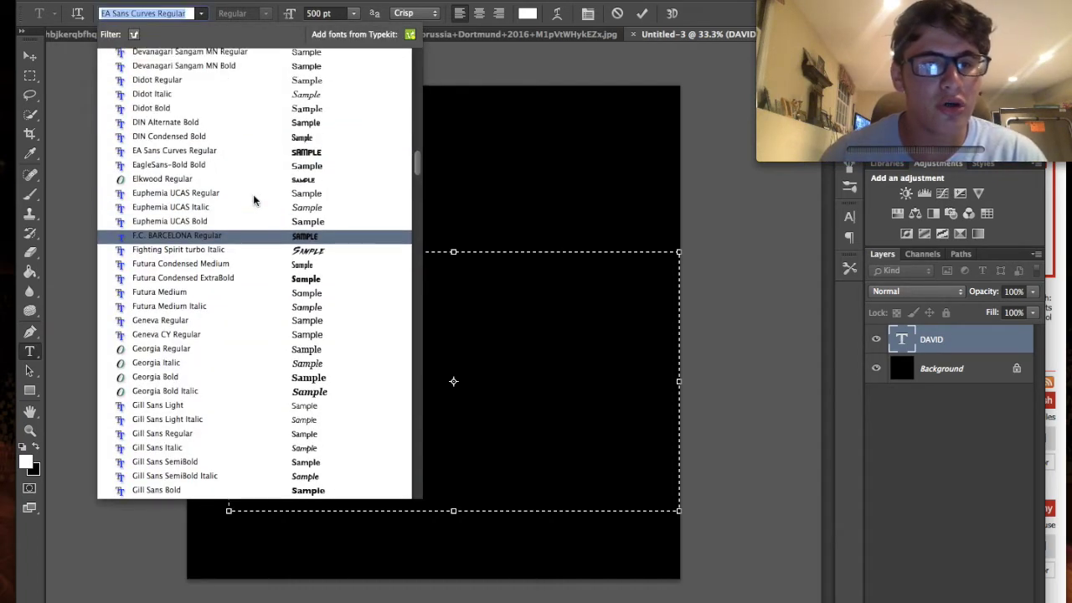
left_click(256, 250)
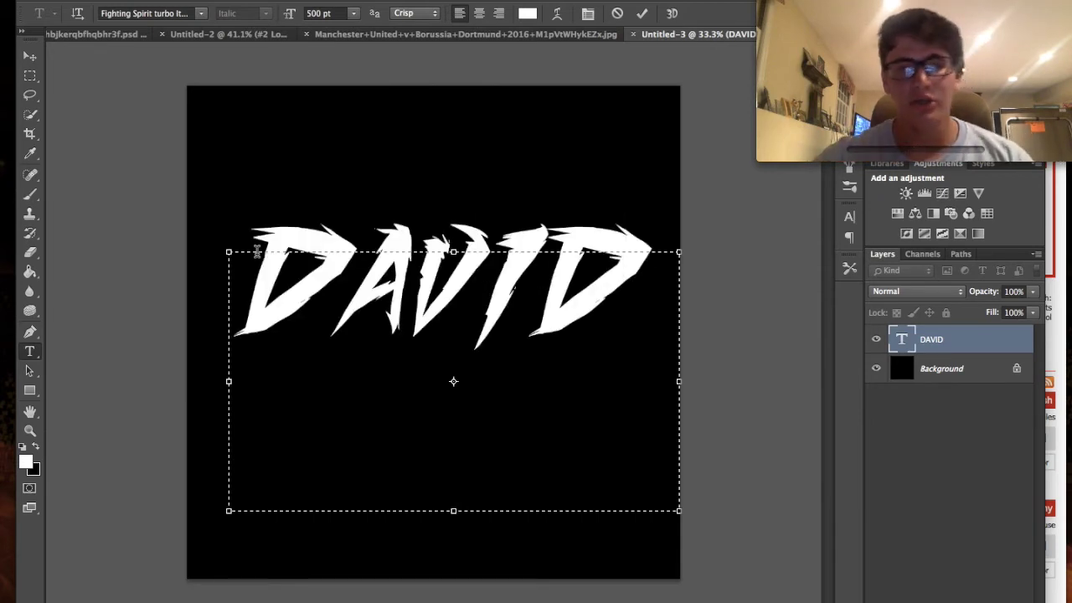
key("BackSpace")
key("BackSpace")
key("BackSpace")
key("BackSpace")
key("BackSpace")
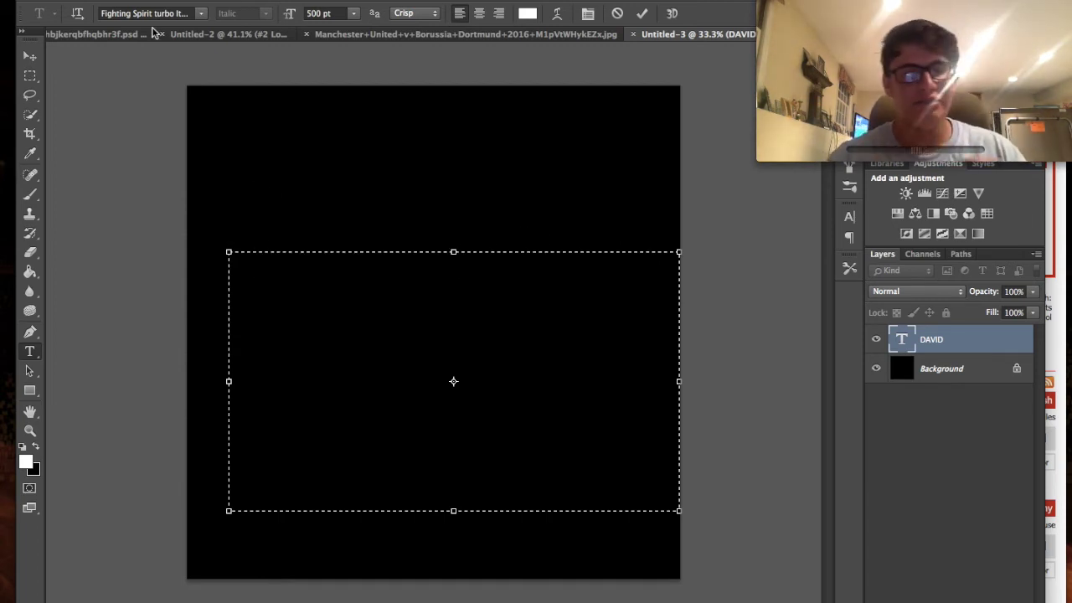
Switch to IMPACTED Medium, preview a two-word sample name, then erase it.
left_click(201, 13)
scroll(234, 155, "down", 2)
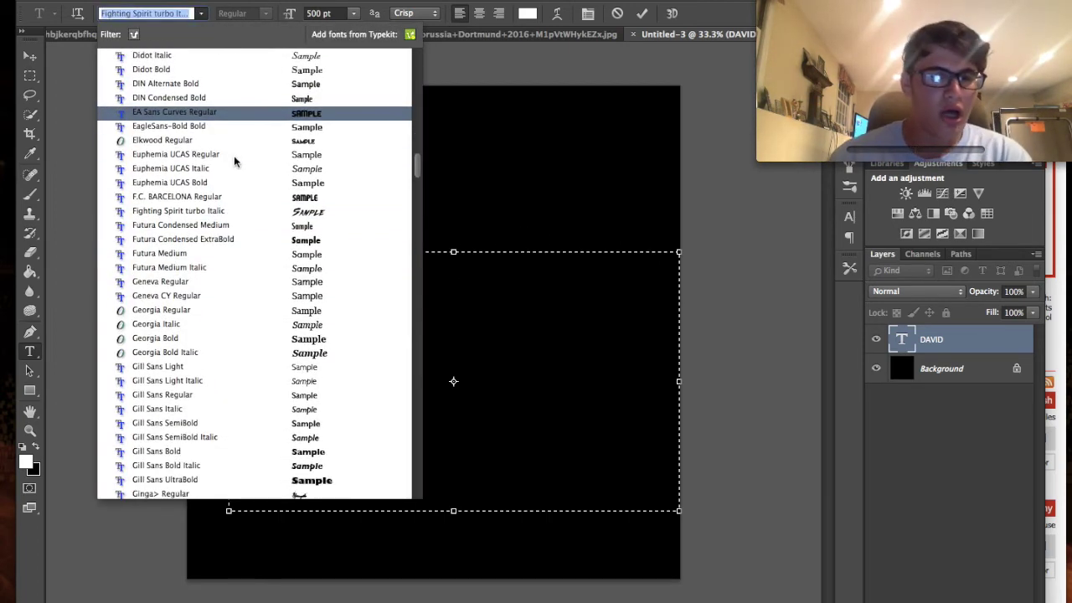
scroll(252, 257, "up", 2)
scroll(252, 257, "down", 3)
scroll(252, 258, "down", 15)
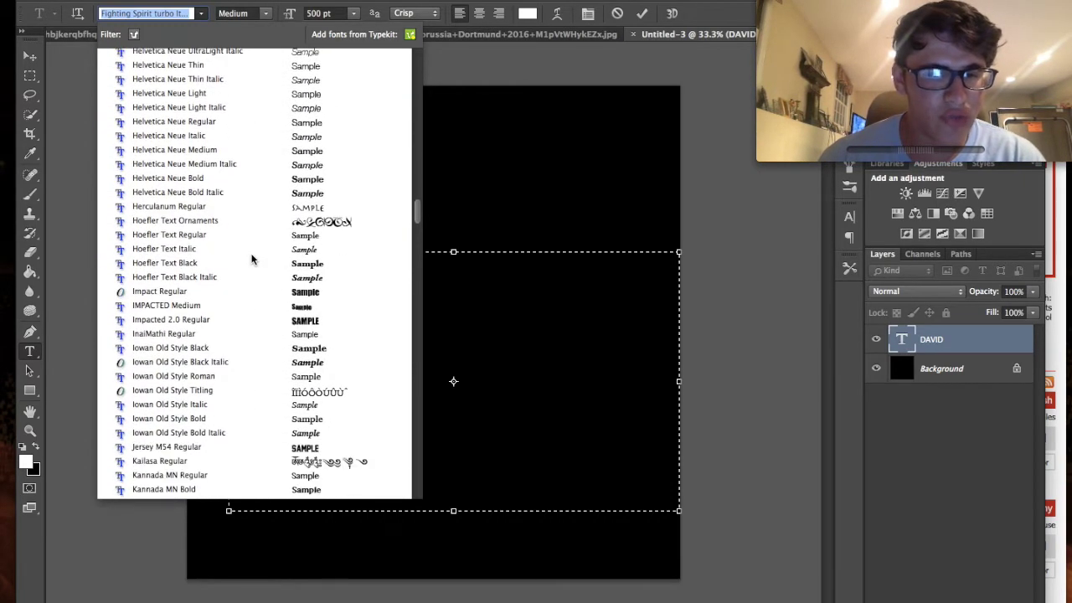
left_click(255, 306)
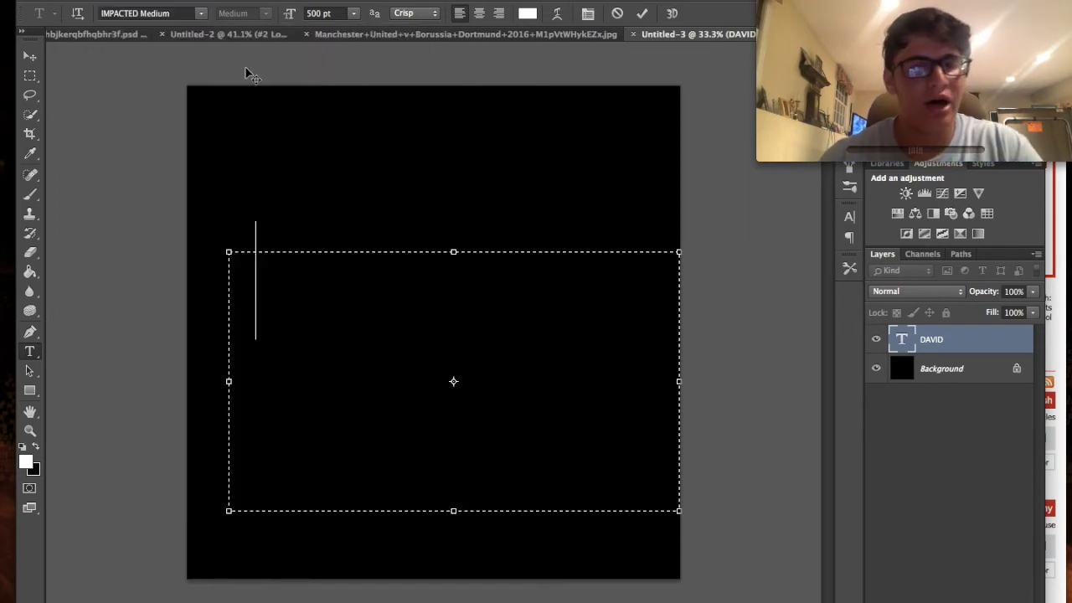
type("DAVID ")
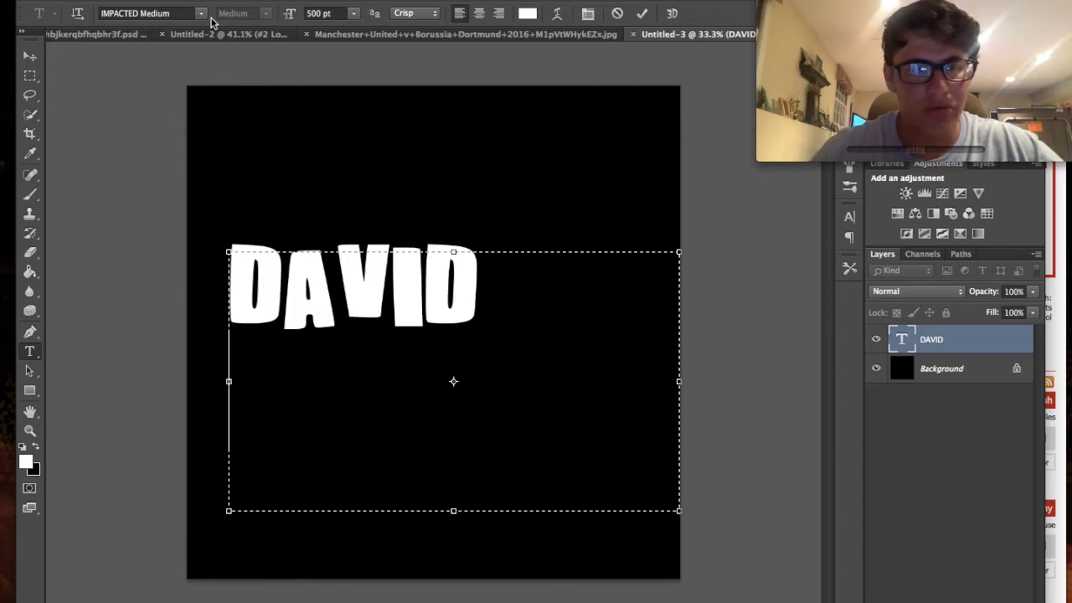
type("LILIAN")
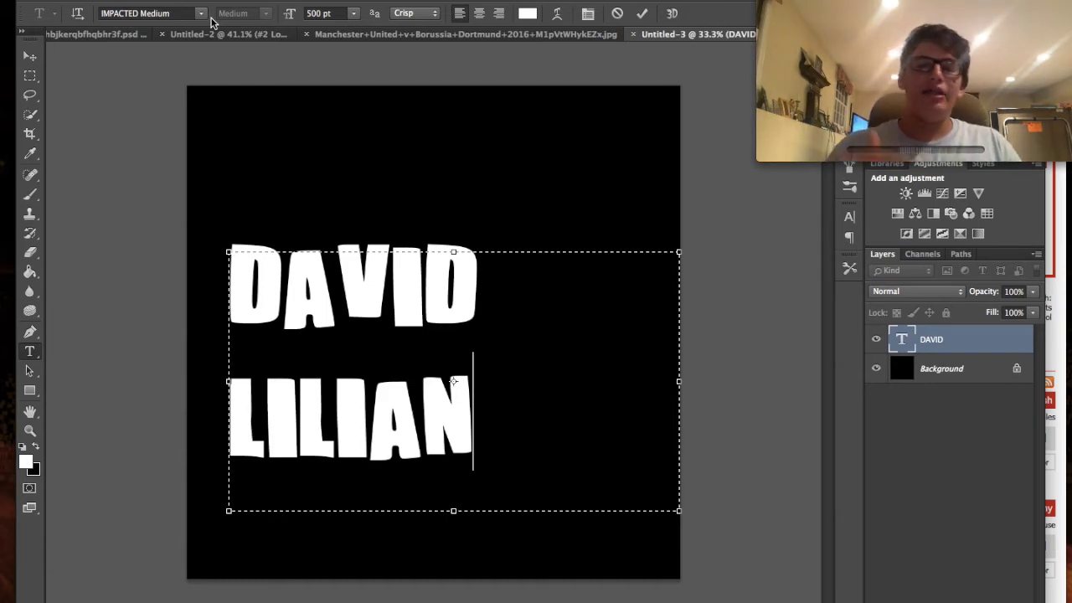
key("BackSpace")
key("BackSpace")
key("BackSpace")
key("BackSpace")
key("BackSpace")
key("BackSpace")
key("BackSpace")
key("BackSpace")
key("BackSpace")
key("BackSpace")
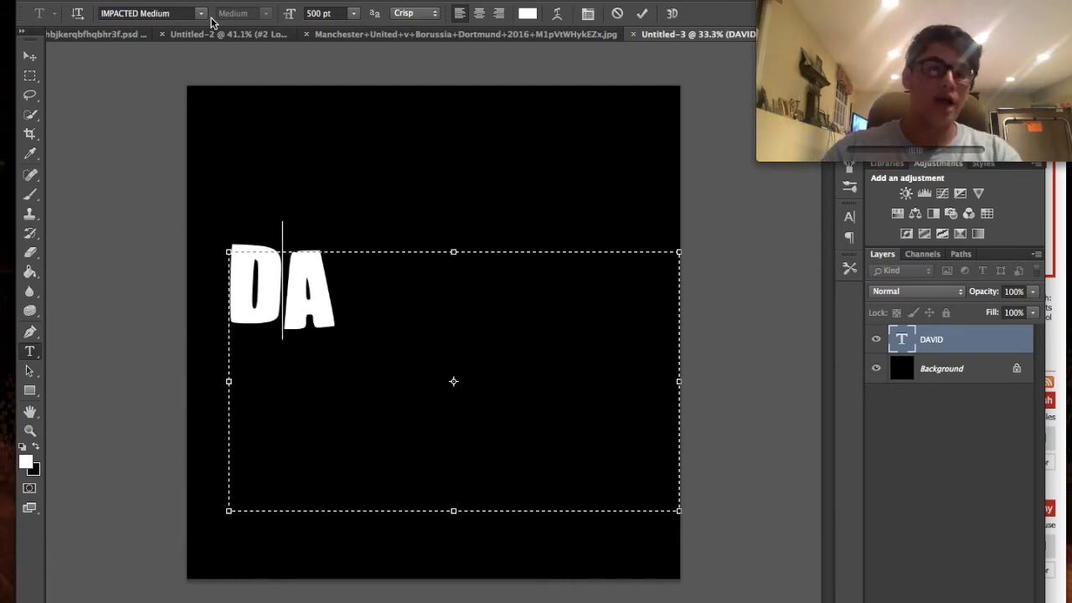
key("BackSpace")
key("BackSpace")
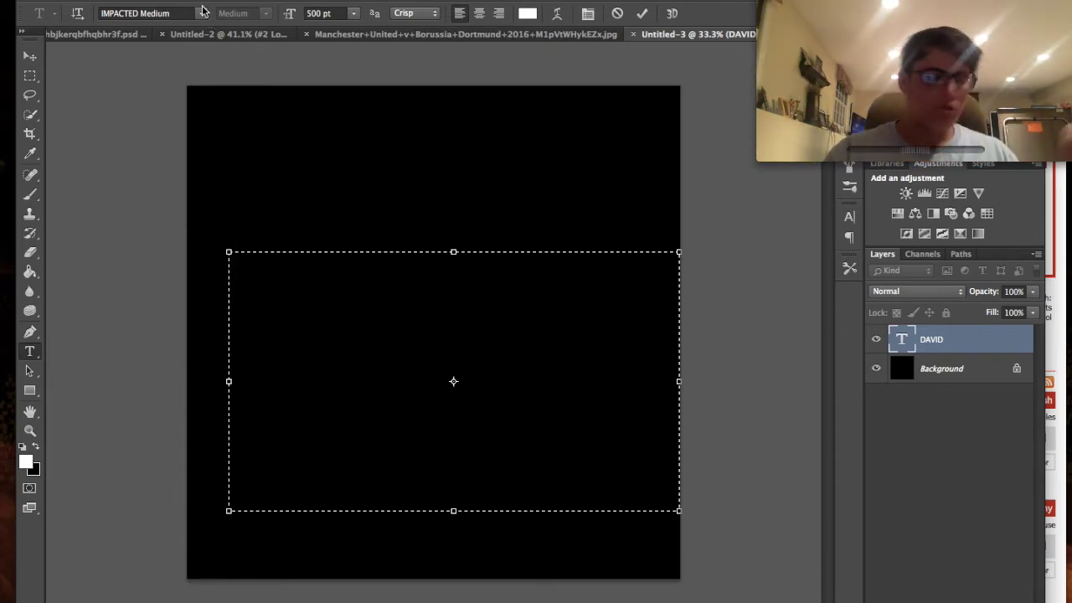
Try Wallowxenon Regular with a two-word sample name, then erase it.
left_click(201, 12)
key("Up")
key("Up")
key("Up")
key("Up")
key("Up")
key("Up")
key("Up")
key("Up")
scroll(226, 207, "down", 20)
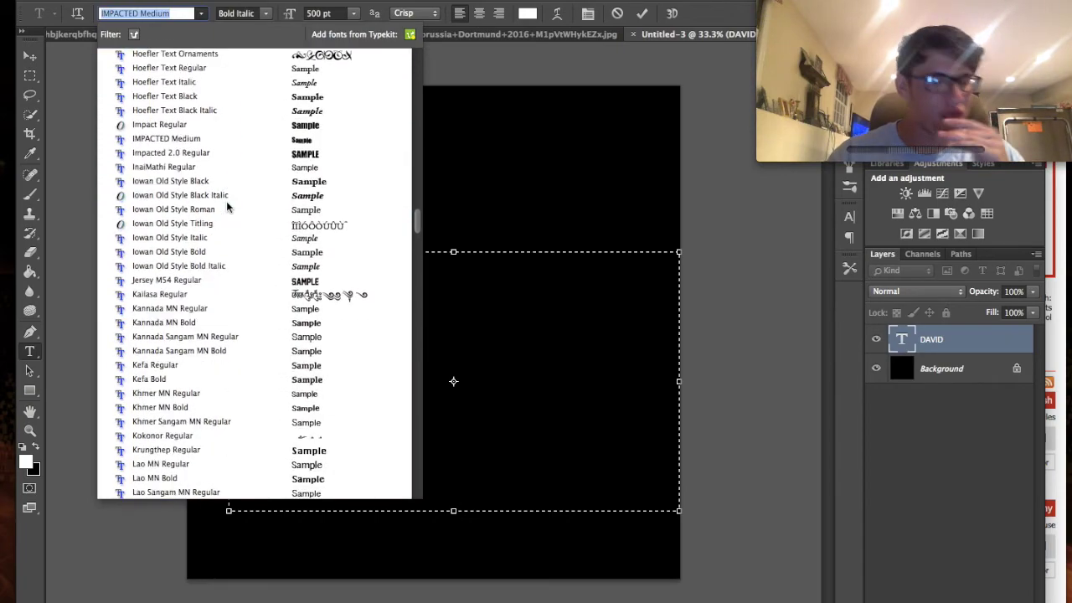
scroll(227, 207, "down", 20)
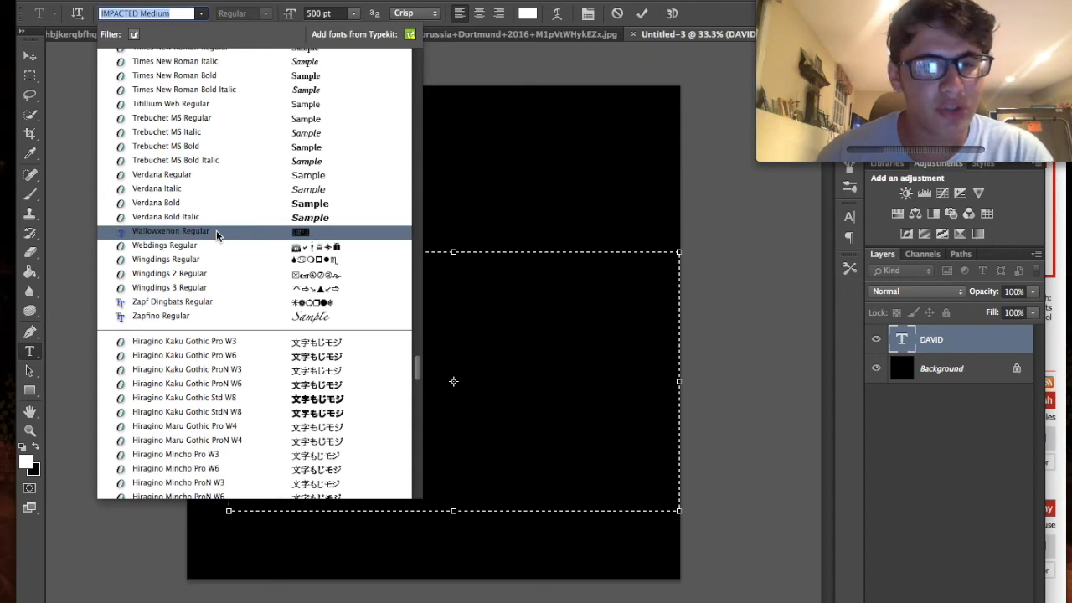
left_click(216, 230)
type("DAVID ")
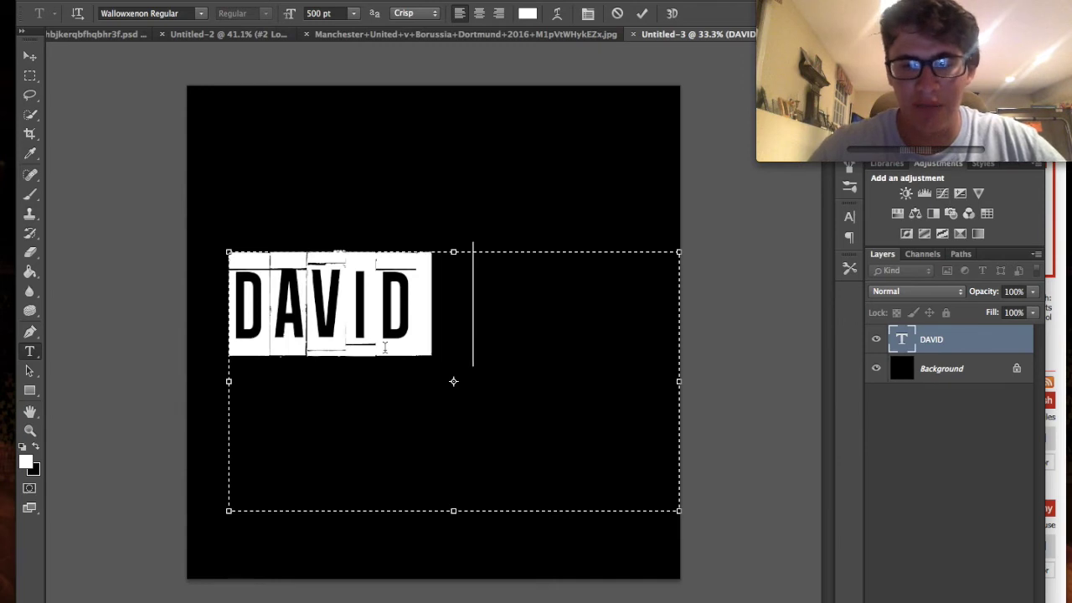
type("LILIAN")
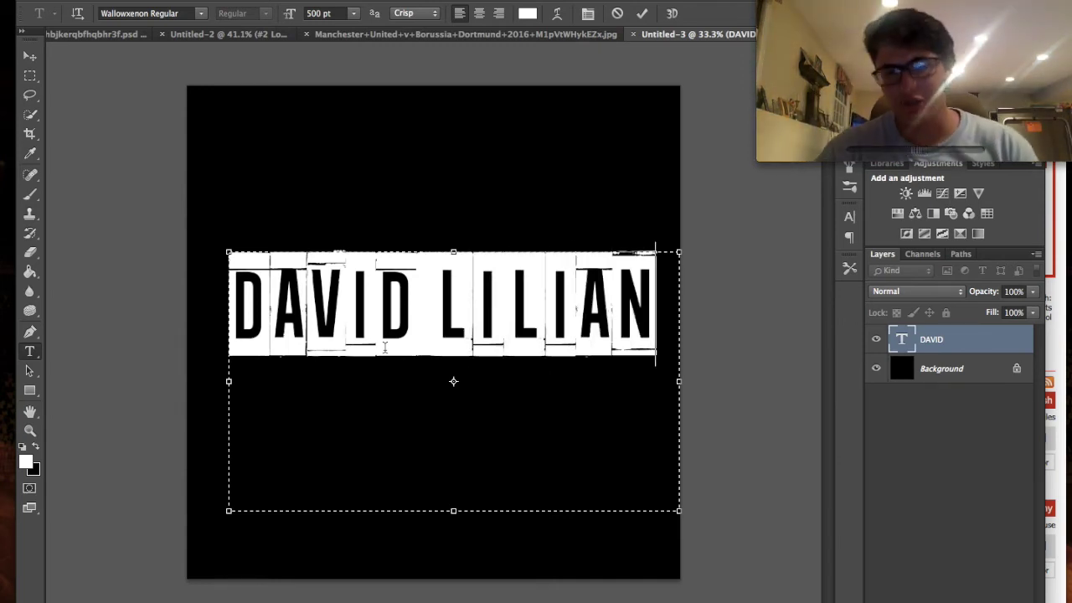
key("BackSpace")
key("BackSpace")
key("BackSpace")
key("BackSpace")
key("BackSpace")
key("BackSpace")
key("BackSpace")
key("BackSpace")
key("BackSpace")
key("BackSpace")
key("BackSpace")
key("BackSpace")
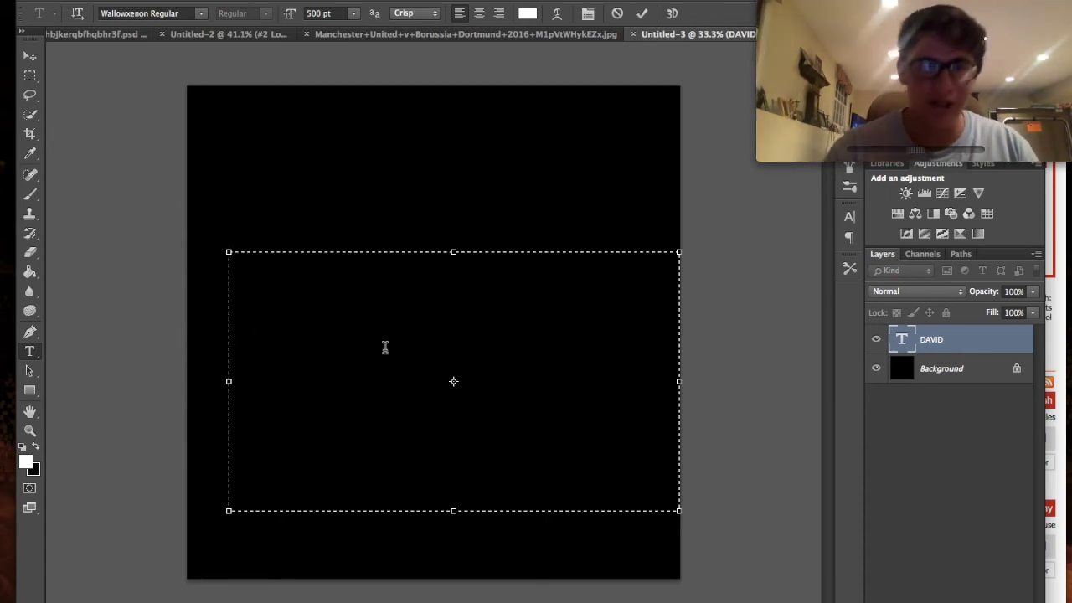
Switch to ALL AGES Regular, preview DAVID on two lines, then erase all text.
left_click(202, 13)
scroll(337, 351, "up", 20)
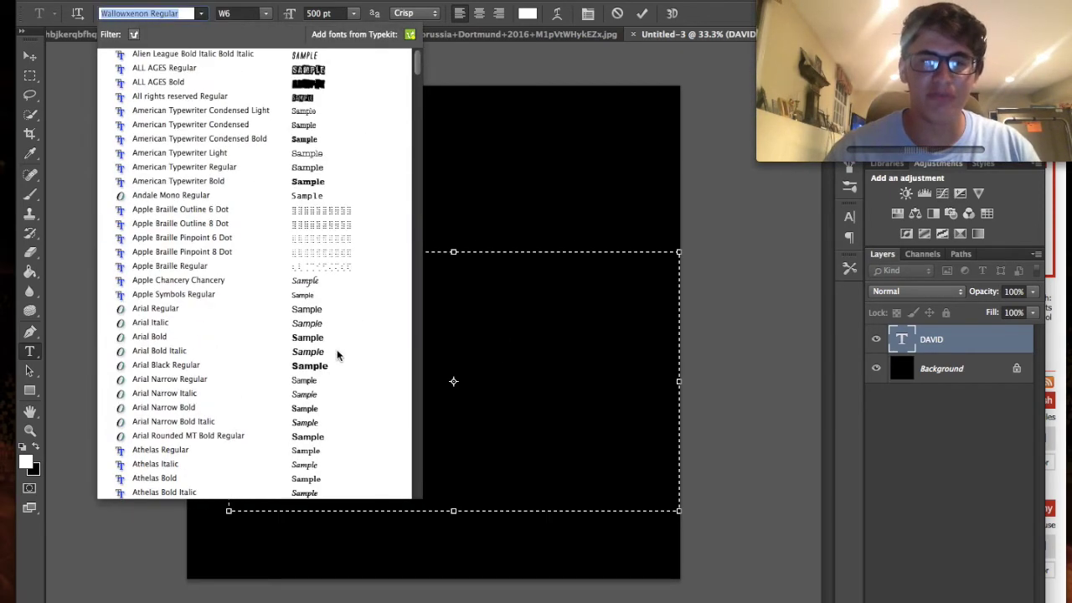
left_click(336, 72)
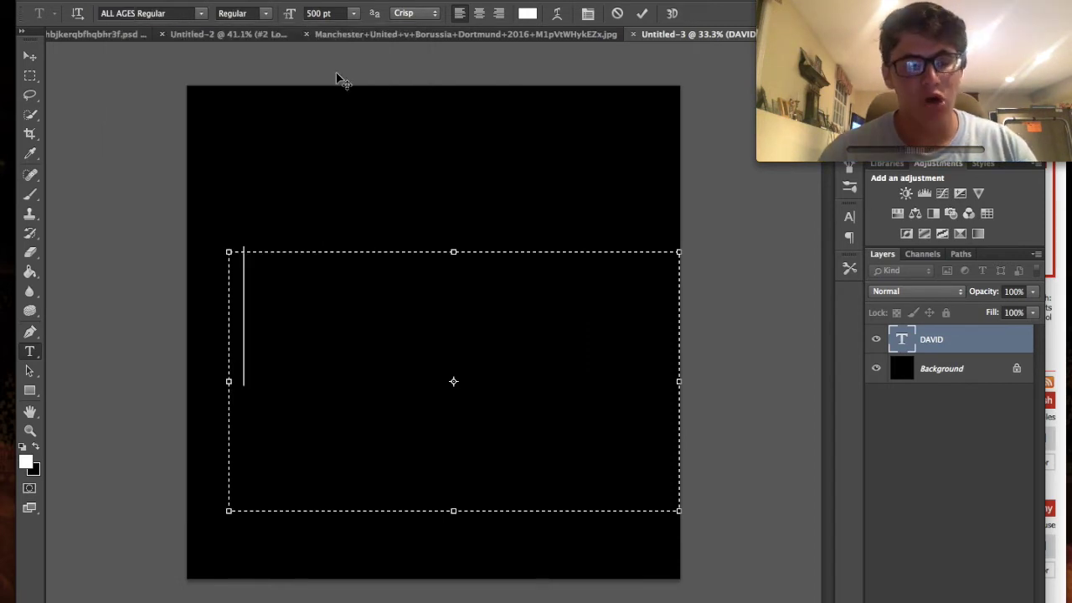
type("DAVID")
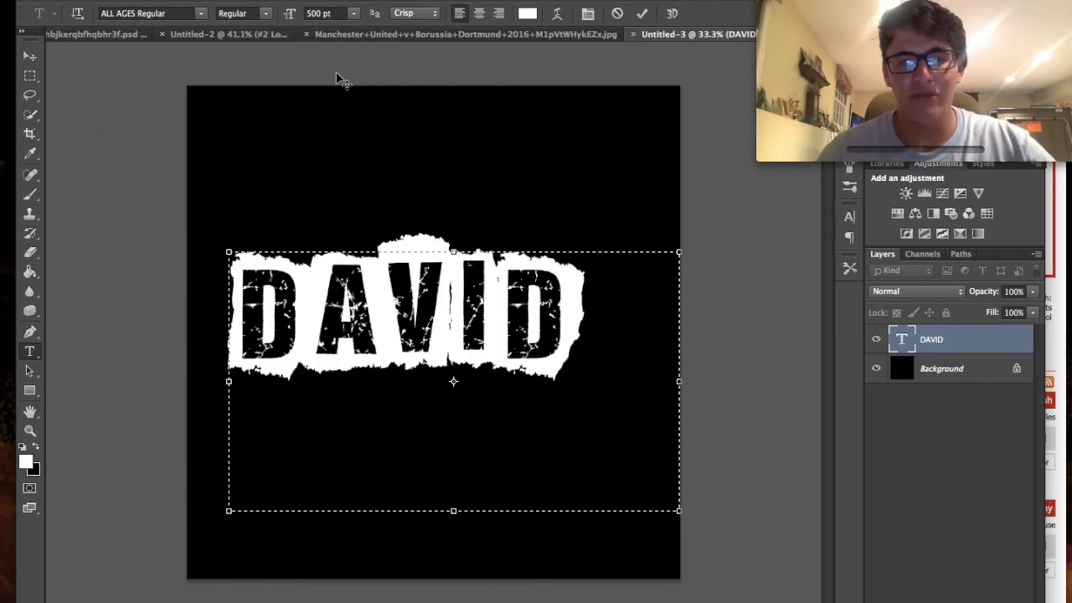
key("Return")
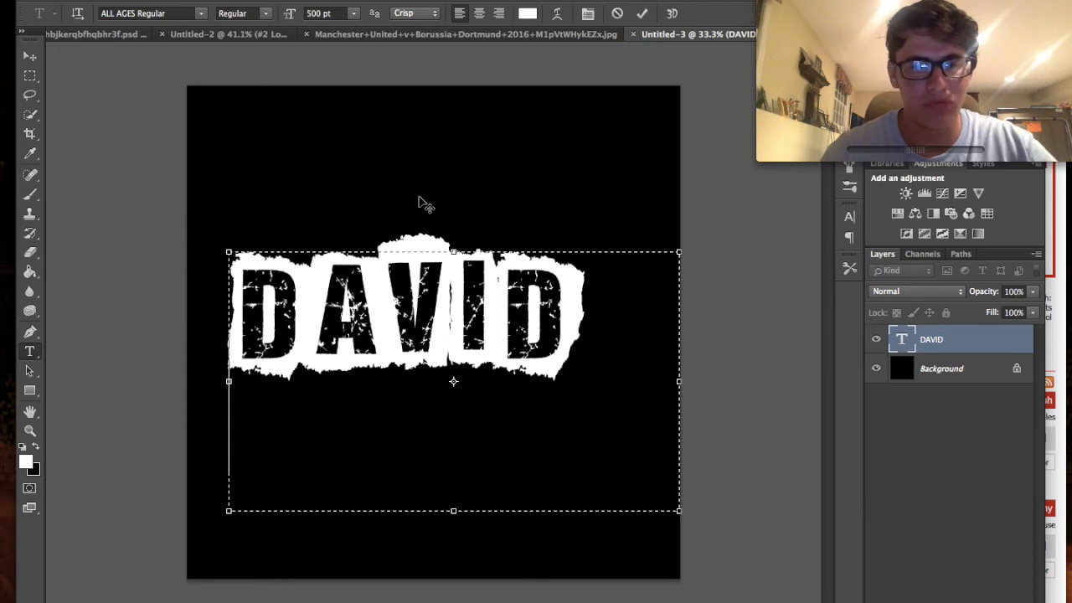
type("LILIAN")
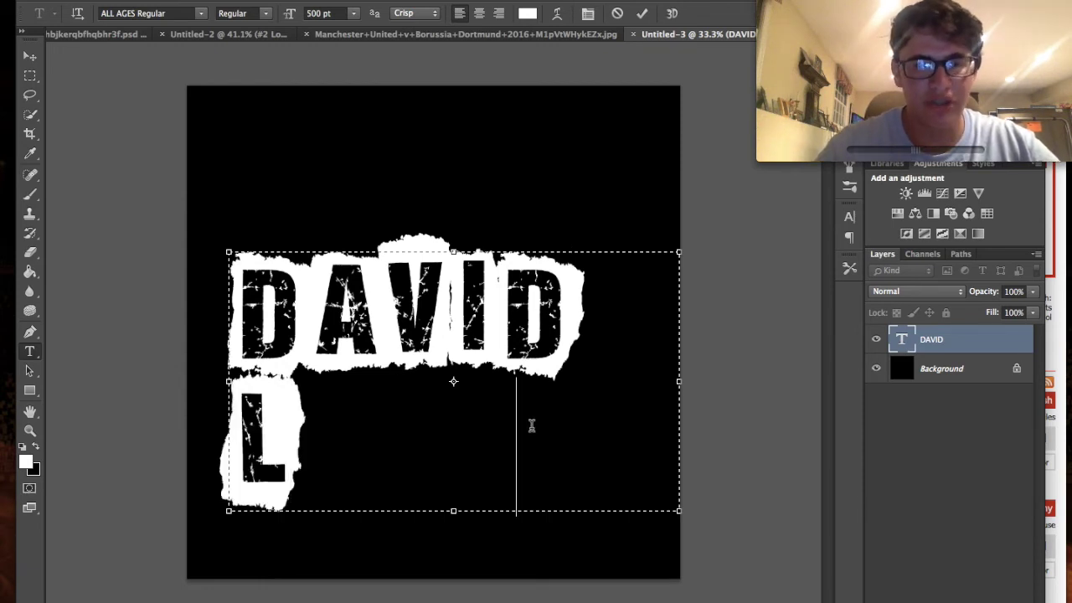
key("BackSpace")
key("BackSpace")
key("BackSpace")
key("BackSpace")
key("BackSpace")
key("BackSpace")
key("BackSpace")
key("BackSpace")
key("BackSpace")
key("BackSpace")
key("BackSpace")
key("BackSpace")
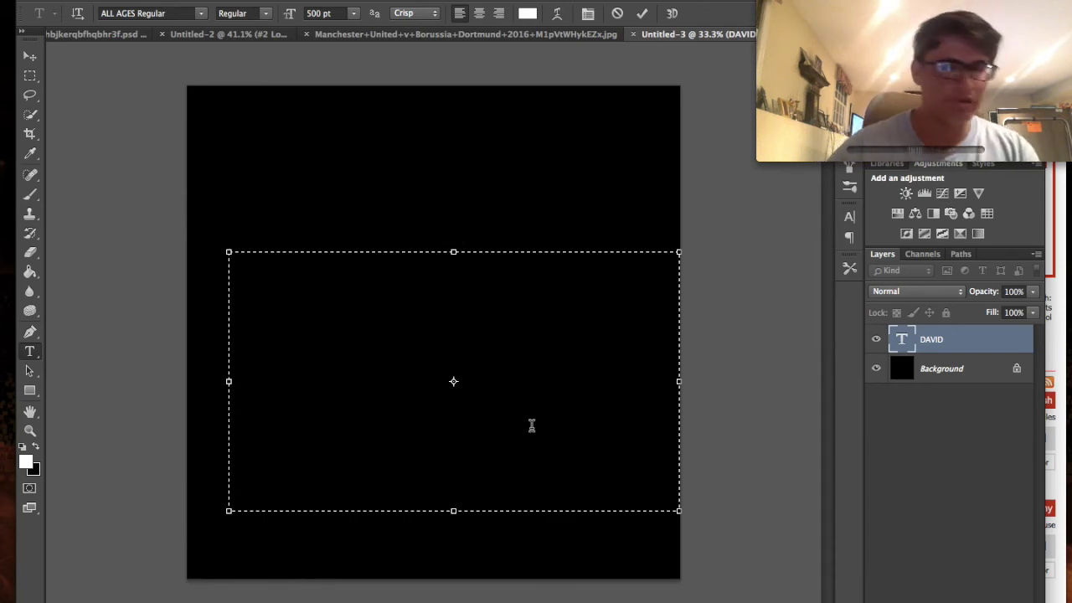
Switch the font to Borussia Dortmund 1516 Regular.
left_click(201, 13)
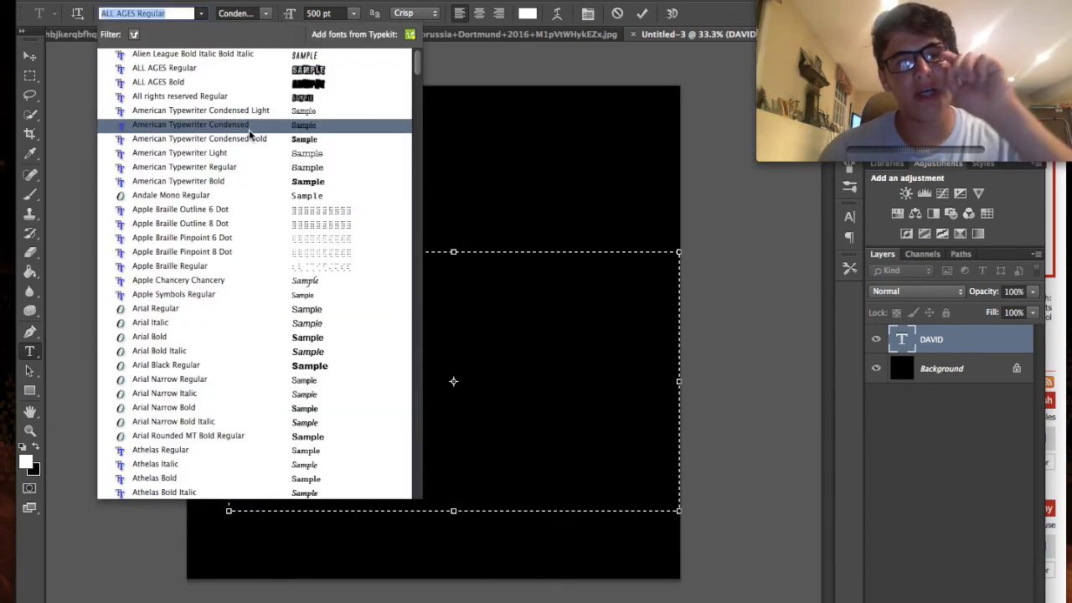
scroll(251, 136, "down", 4)
scroll(249, 137, "down", 10)
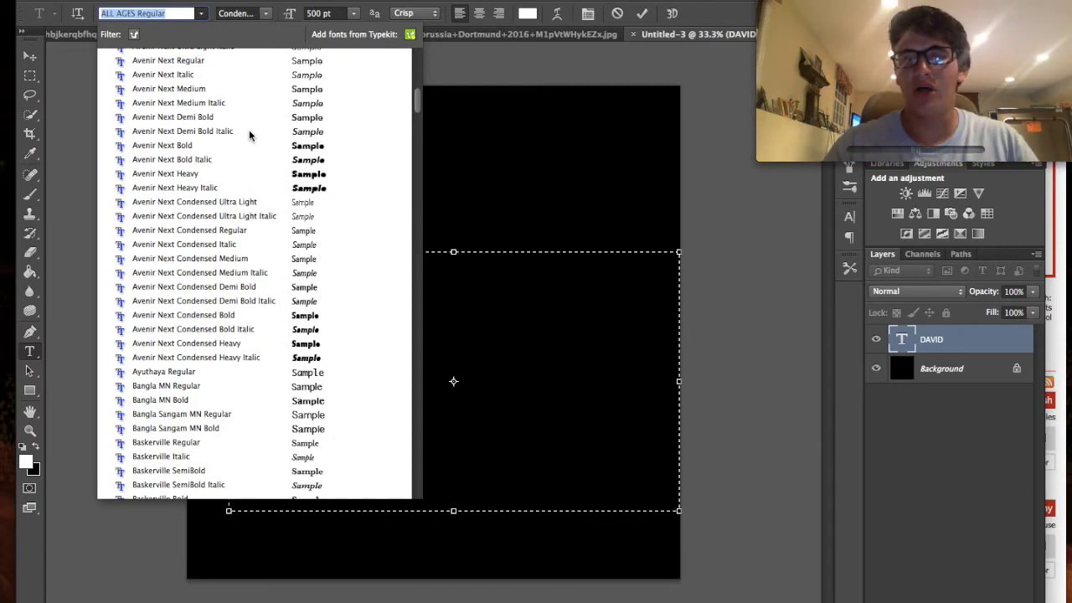
scroll(249, 131, "down", 5)
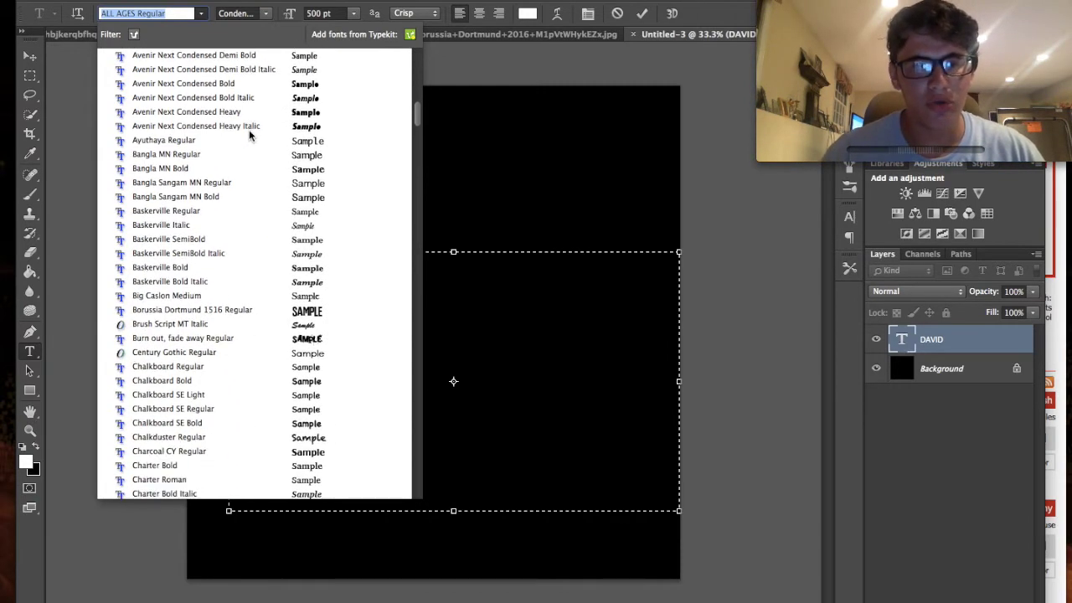
left_click(294, 310)
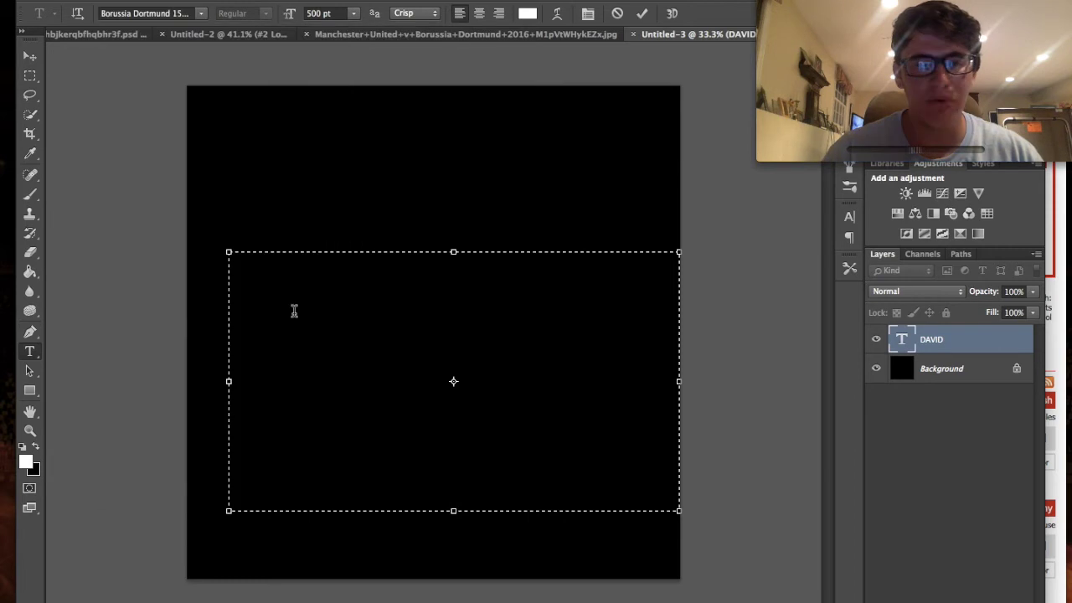
Preview 12345 and REUS in a taller text box, then delete REUS.
type("123")
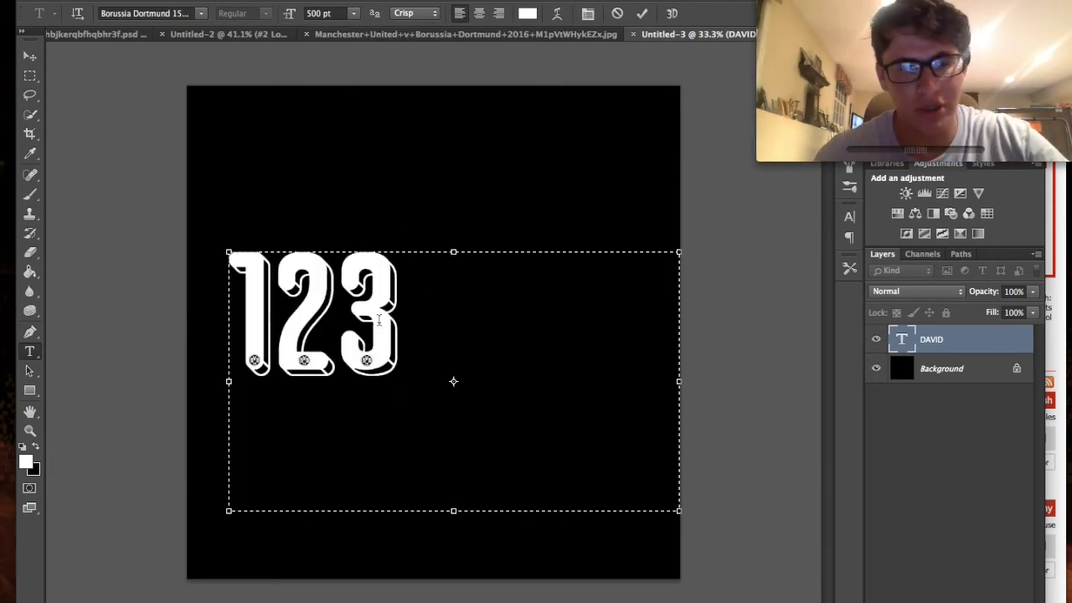
type("45")
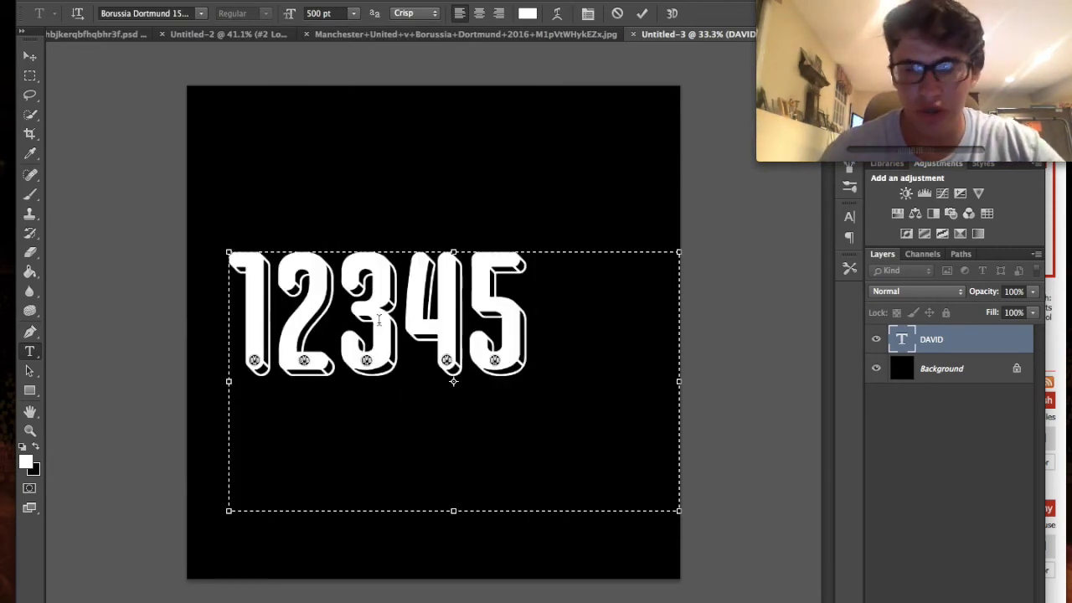
left_click_drag(453, 510, 454, 597)
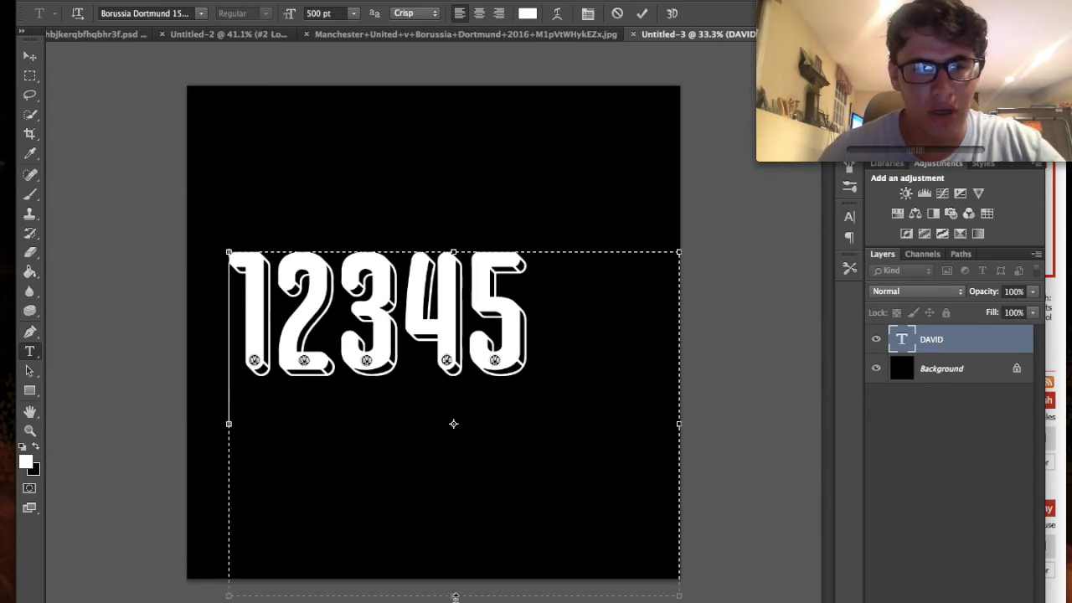
type("REUS")
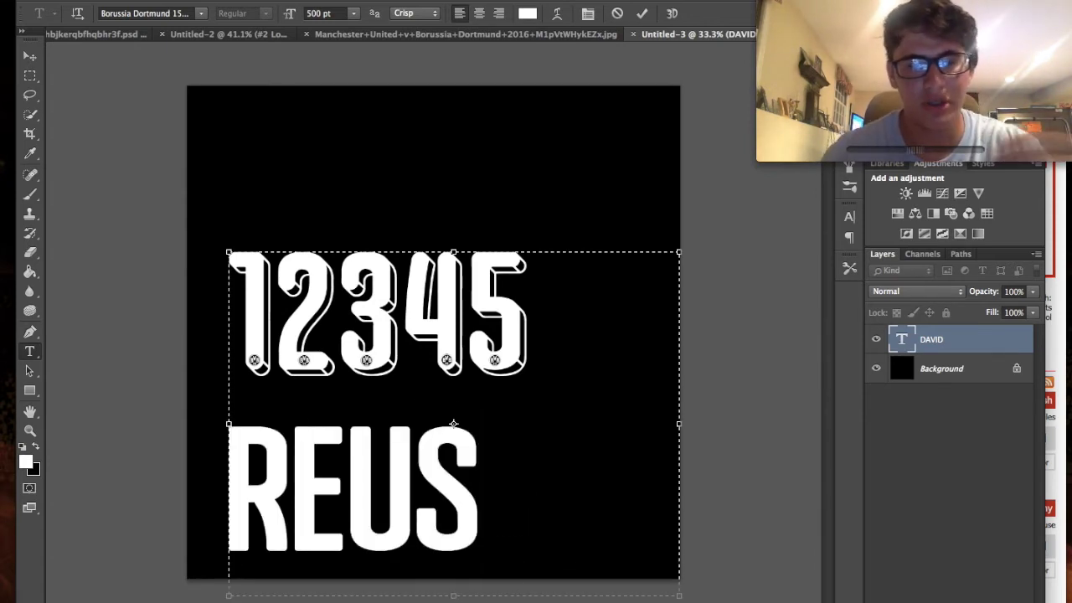
left_click_drag(535, 480, 232, 472)
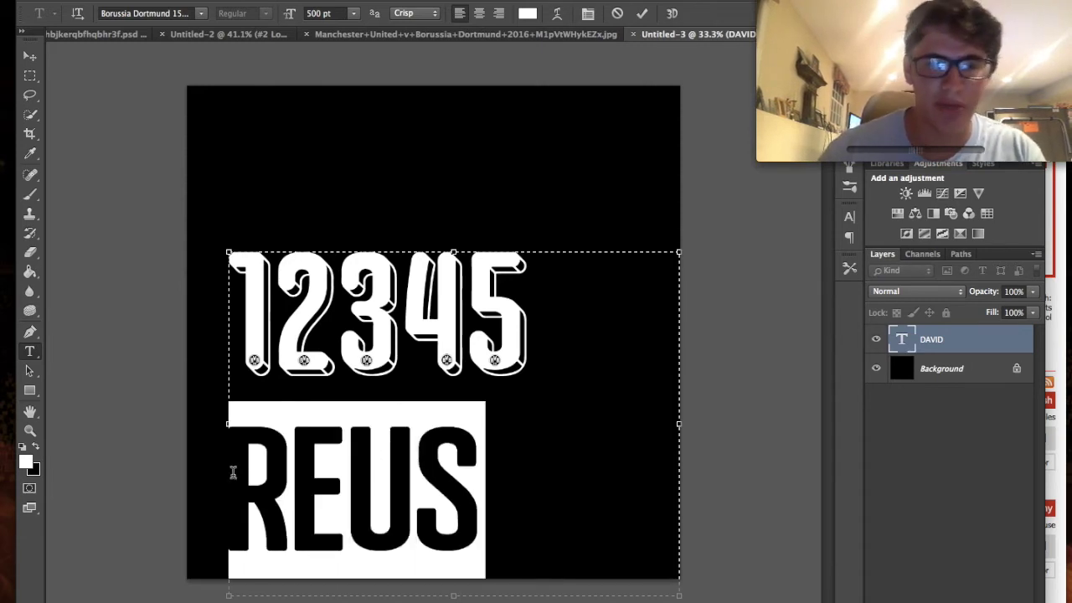
key("BackSpace")
key("BackSpace")
key("BackSpace")
key("BackSpace")
key("BackSpace")
key("BackSpace")
key("BackSpace")
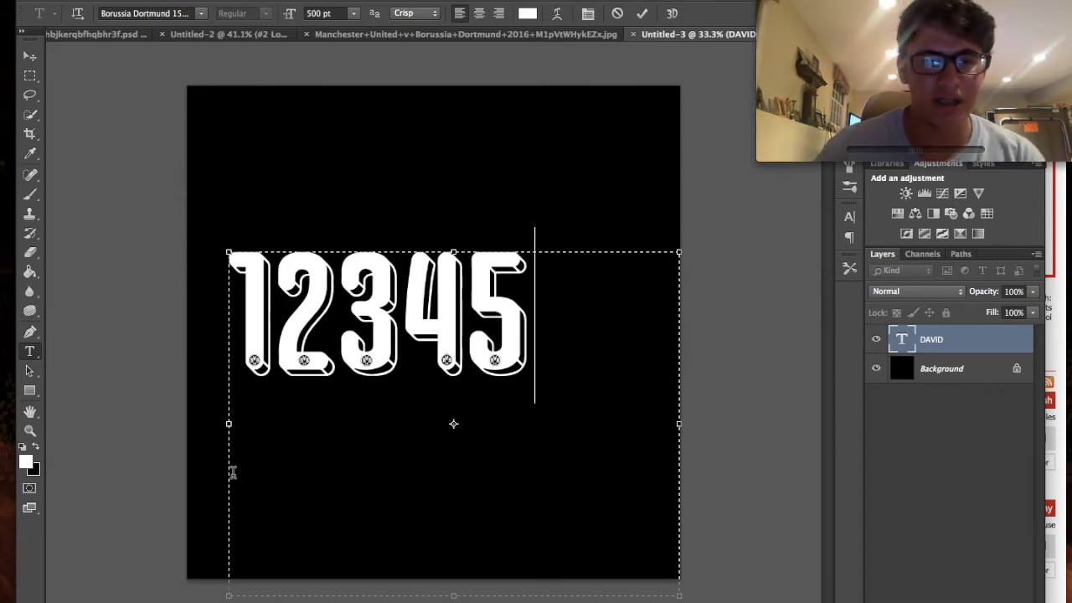
Switch the type font to Real Madrid 2014-15 Regular.
left_click(193, 19)
scroll(241, 312, "down", 15)
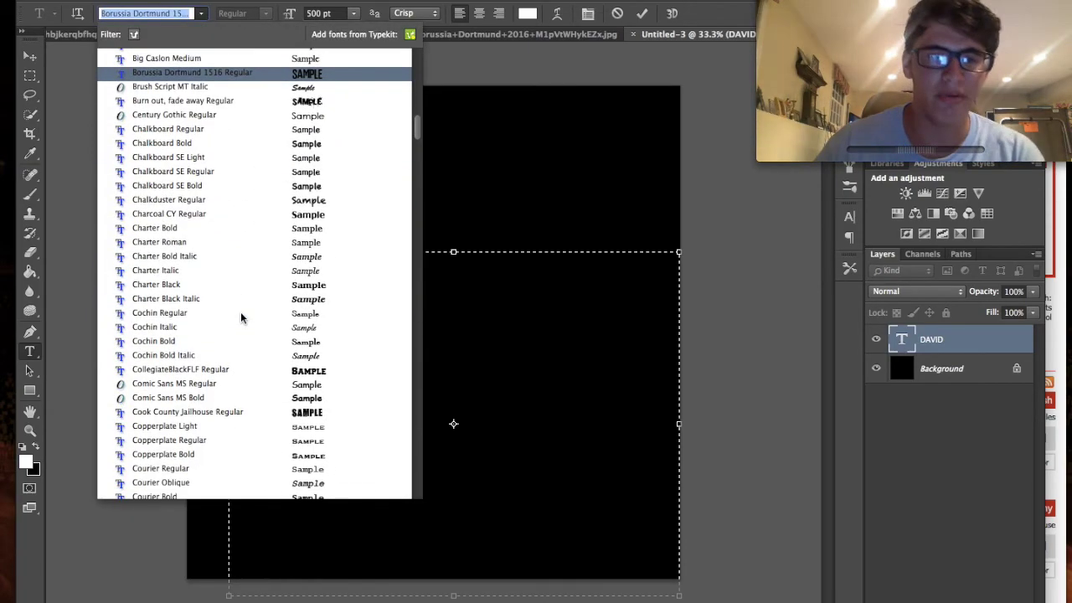
scroll(241, 314, "down", 10)
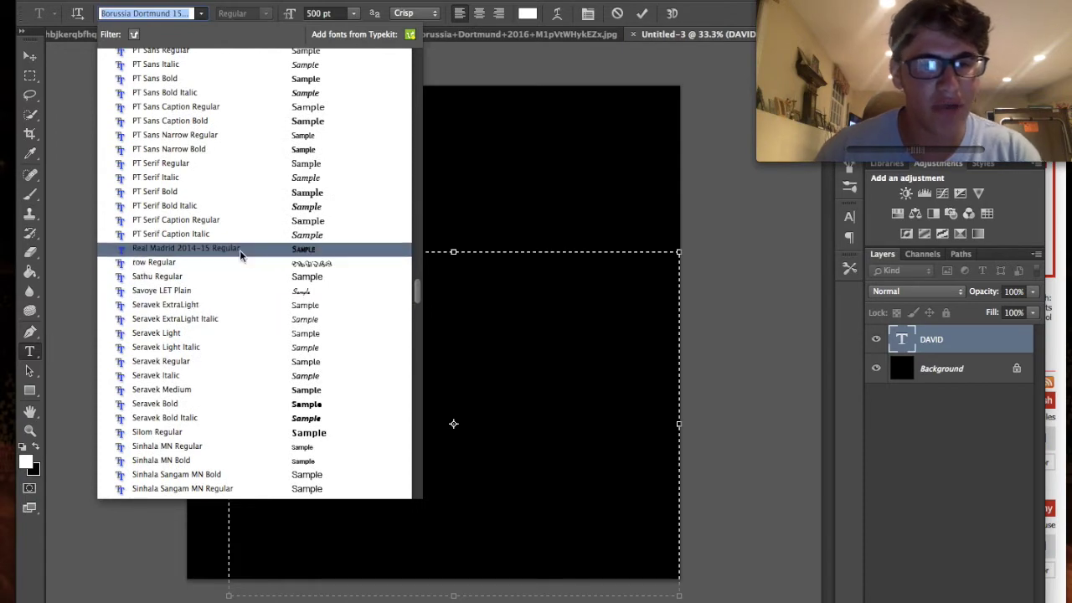
left_click(239, 250)
Preview sample digits and RONALDO in the new font, then erase the text box.
type("2")
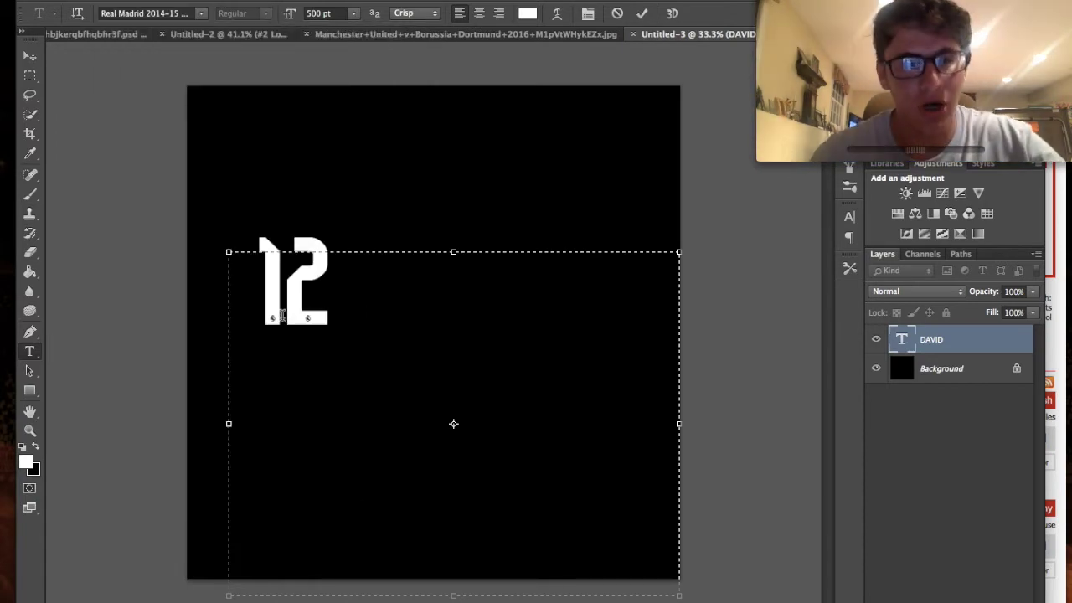
type("34567890")
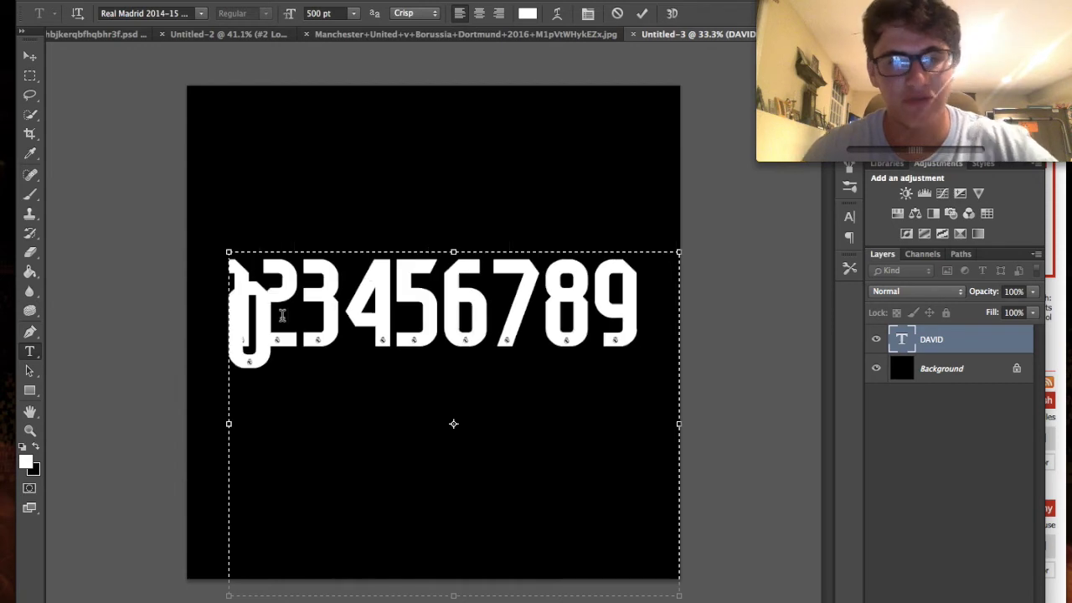
key("BackSpace")
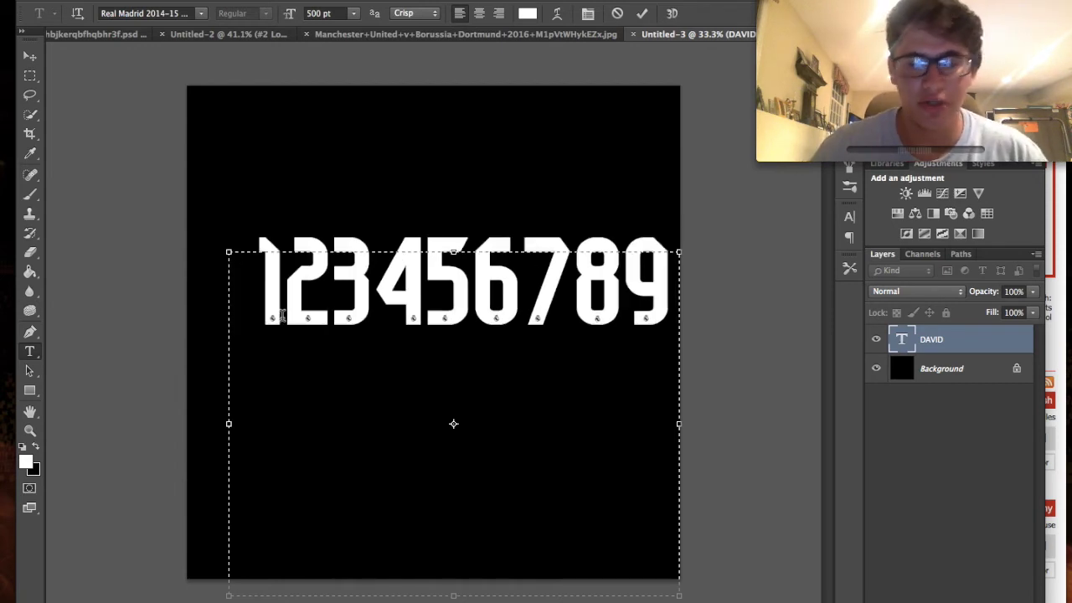
key("BackSpace")
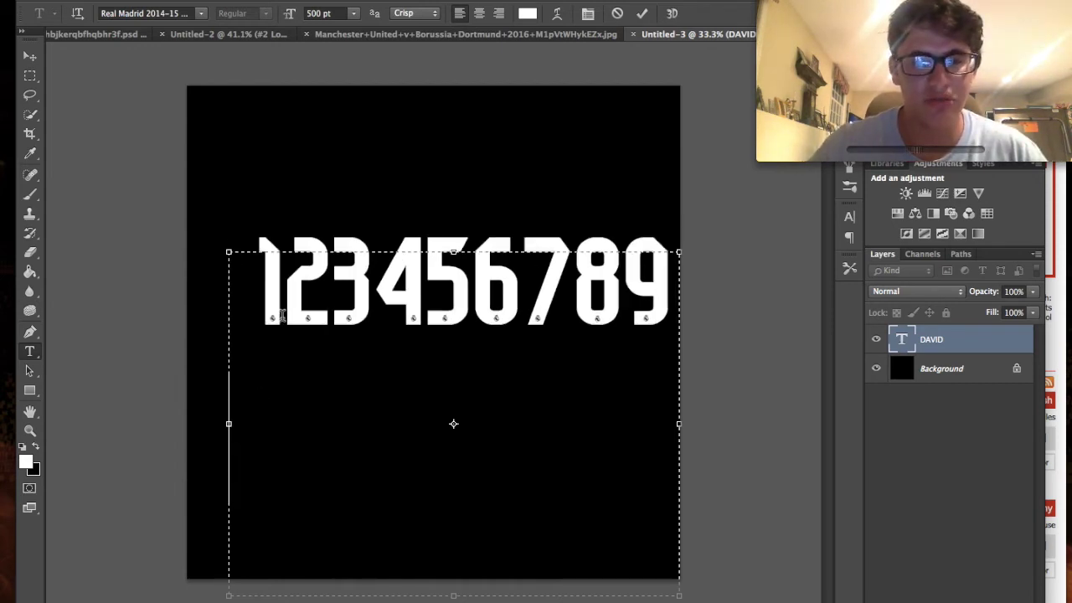
key("BackSpace")
key("BackSpace")
key("BackSpace")
key("BackSpace")
key("BackSpace")
key("BackSpace")
key("BackSpace")
key("BackSpace")
key("BackSpace")
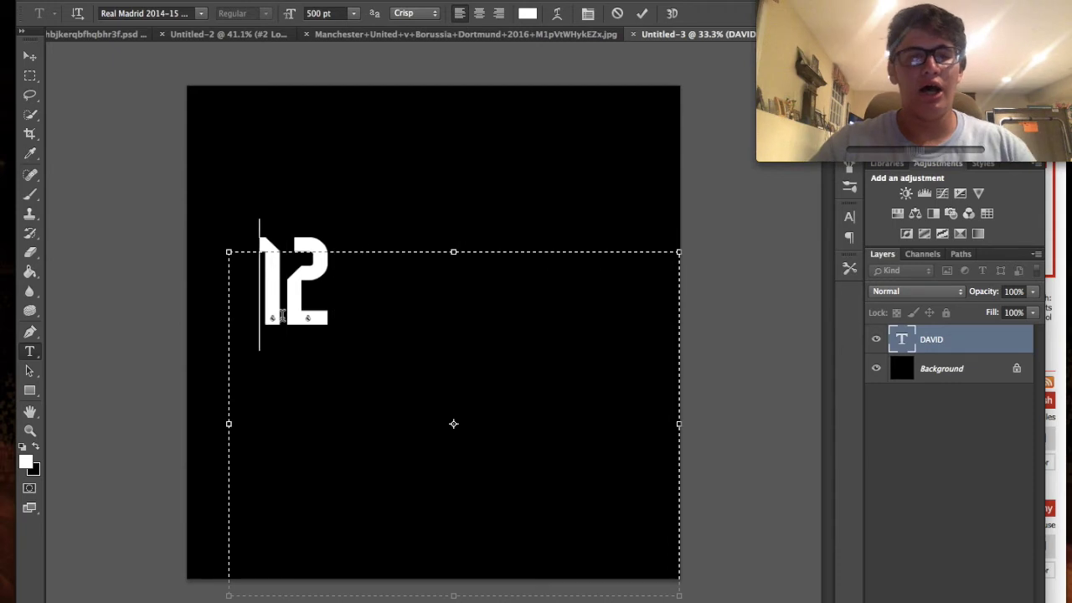
type("RONALDO")
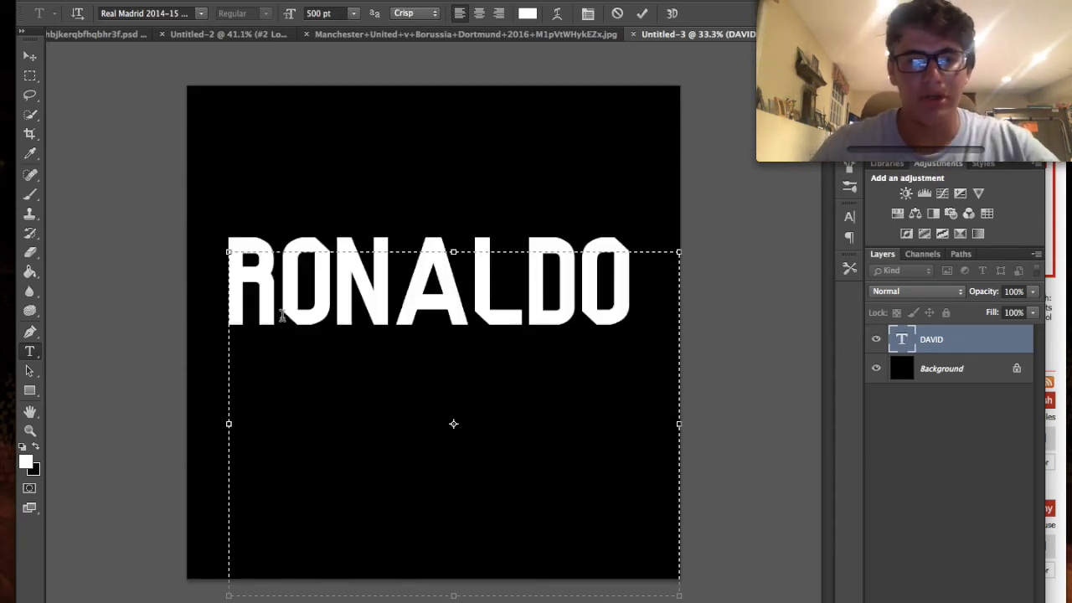
key("BackSpace")
key("BackSpace")
key("BackSpace")
key("BackSpace")
key("BackSpace")
key("BackSpace")
key("BackSpace")
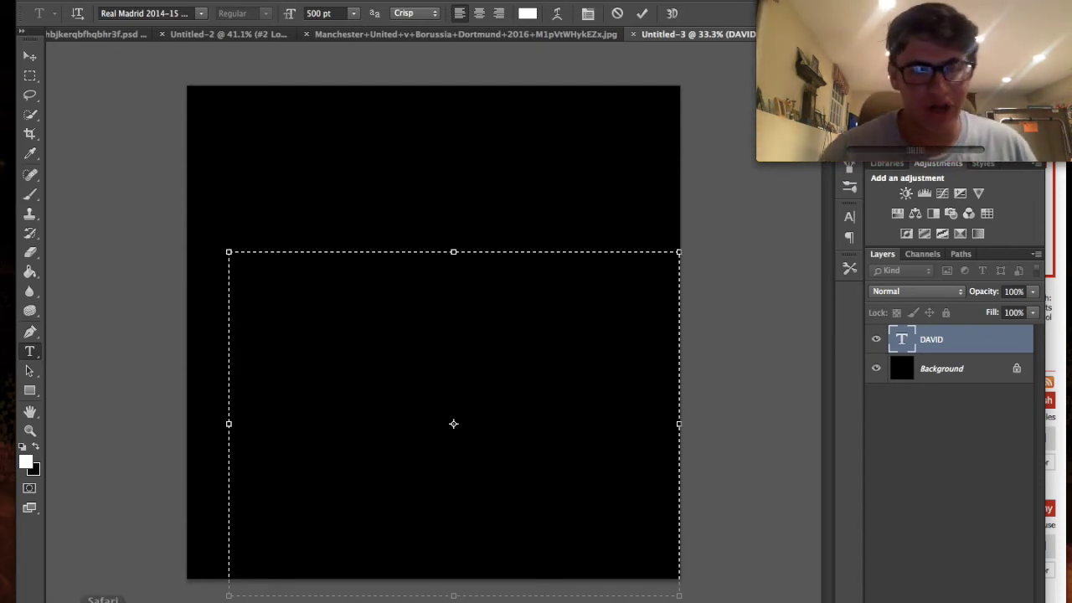
Open the Serif font list on dafont.com in the browser.
mouse_move(145, 595)
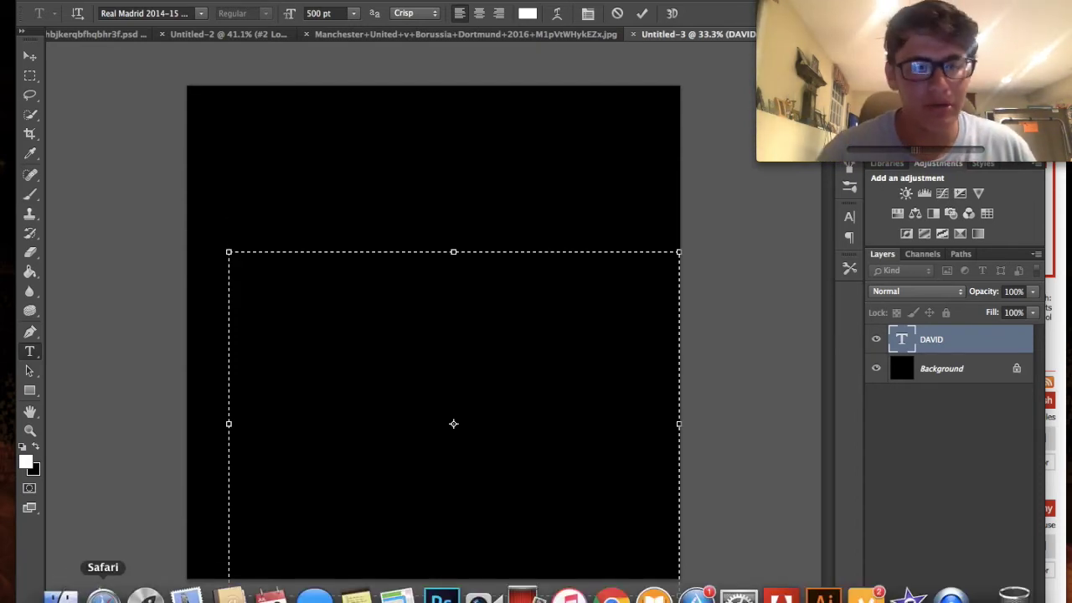
left_click(103, 596)
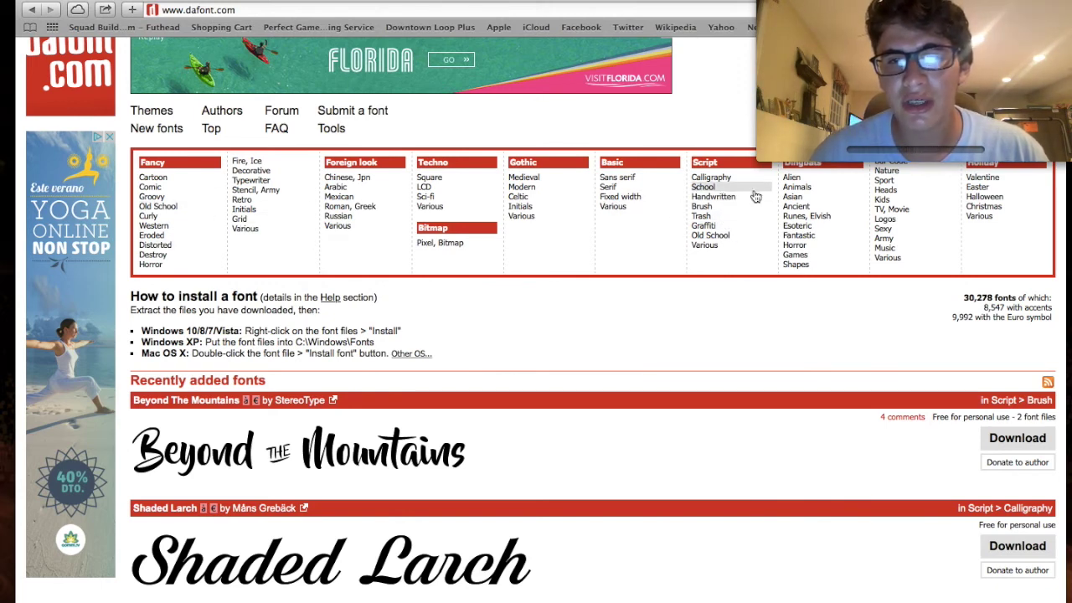
scroll(755, 196, "up", 2)
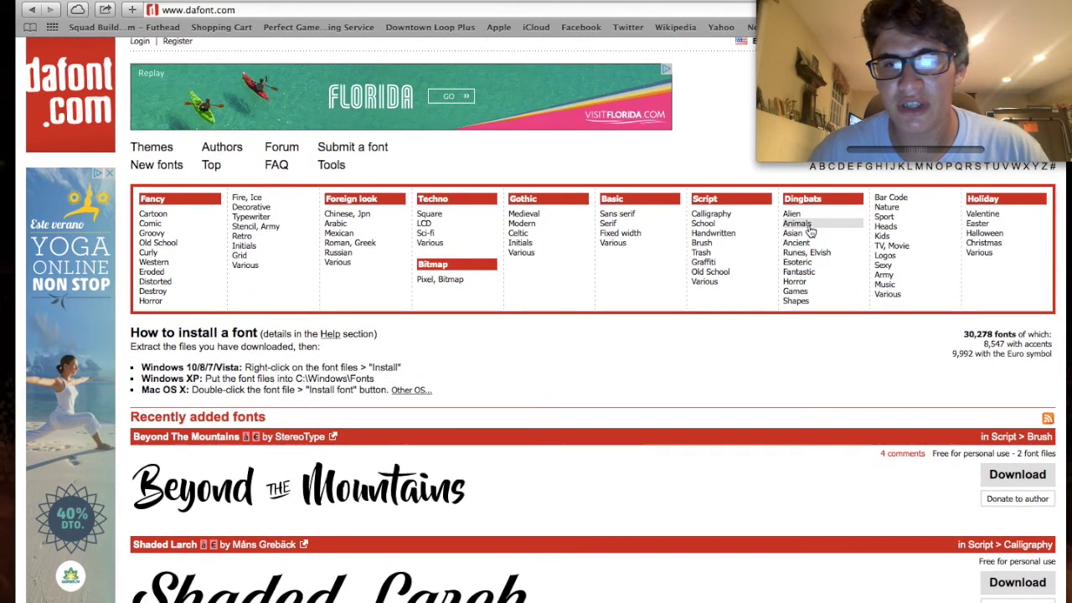
left_click(637, 232)
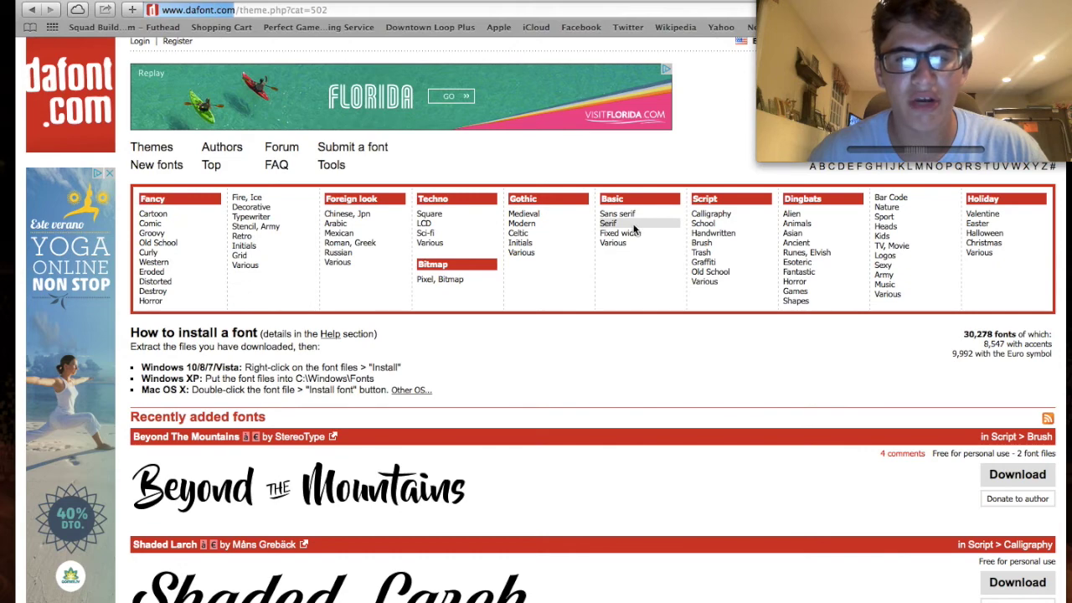
scroll(565, 367, "down", 2)
scroll(564, 371, "down", 2)
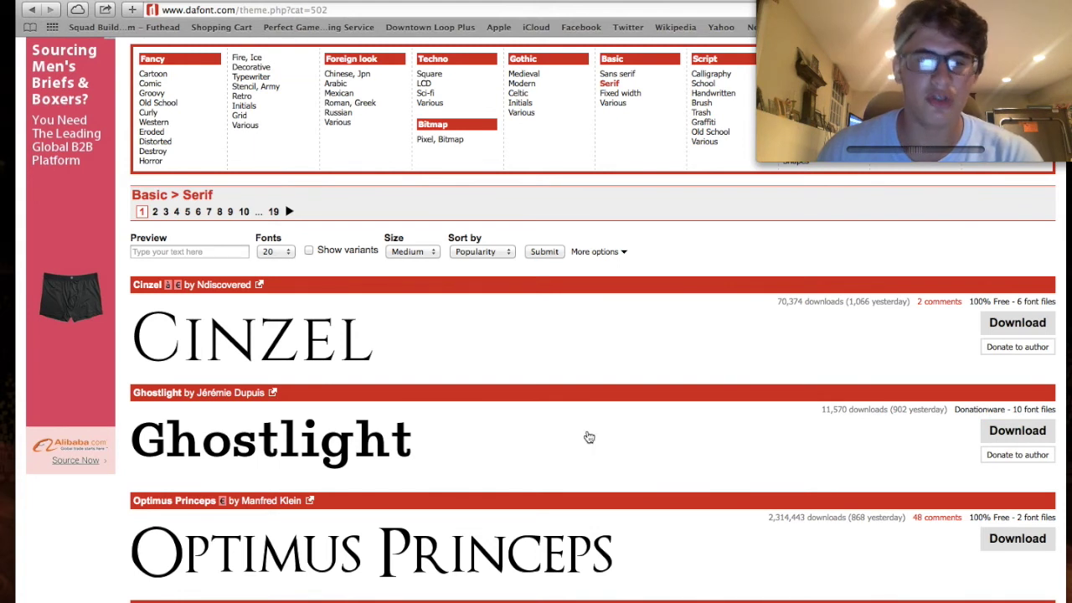
Download the Ghostlight font, then bring Photoshop and the Downloads folder forward.
left_click(1005, 441)
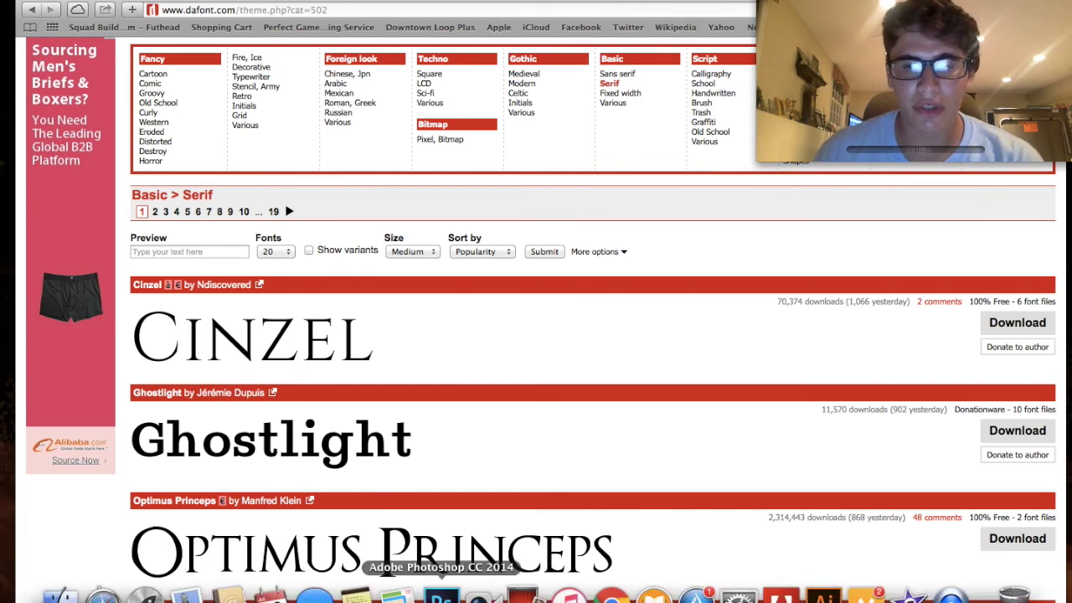
left_click(441, 596)
left_click(60, 597)
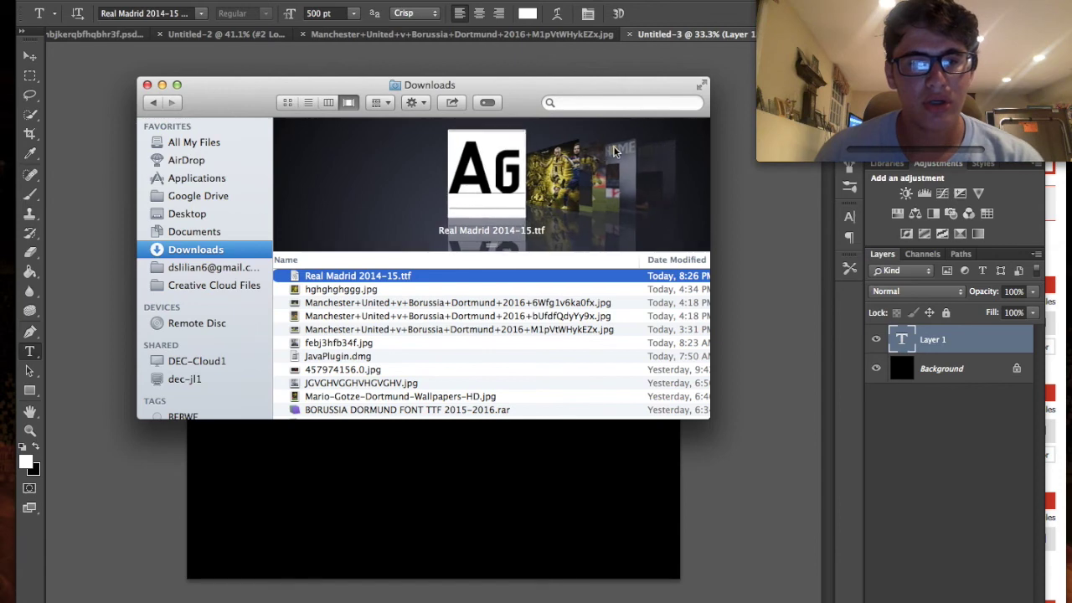
Reveal the browser's recent downloads in the Finder Downloads folder.
left_click(102, 594)
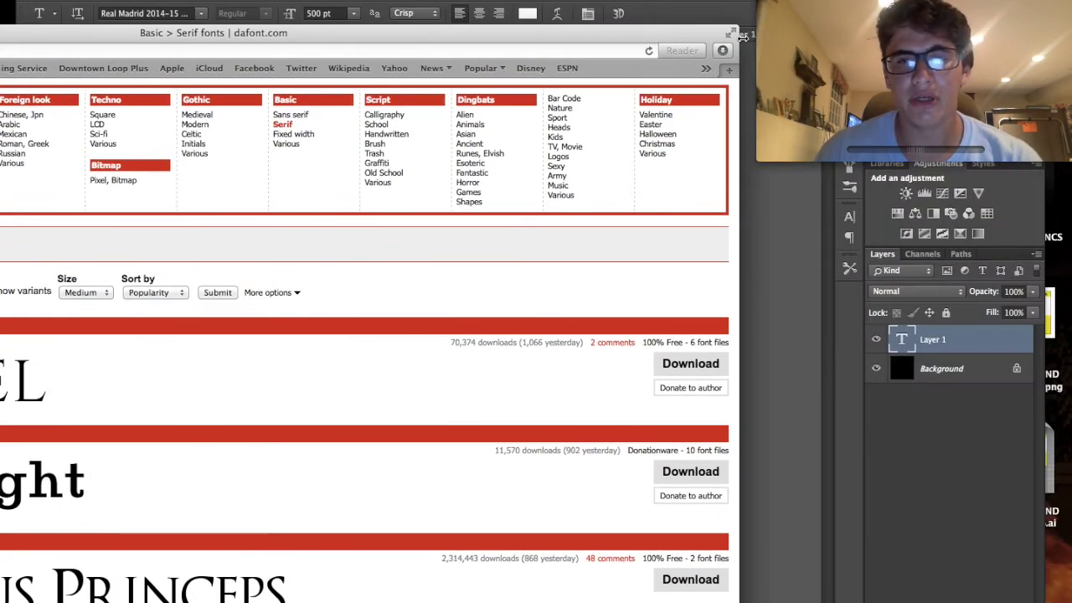
left_click(1047, 9)
left_click(721, 111)
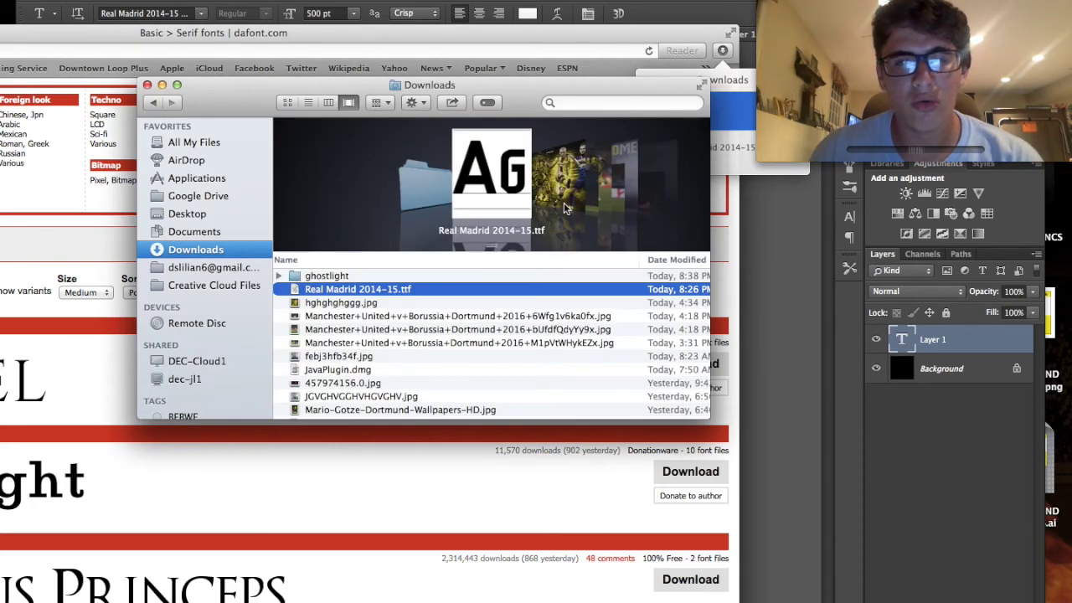
Open the ghostlight folder and install Ghostlight-Regular.ttf from its font preview.
double_click(373, 277)
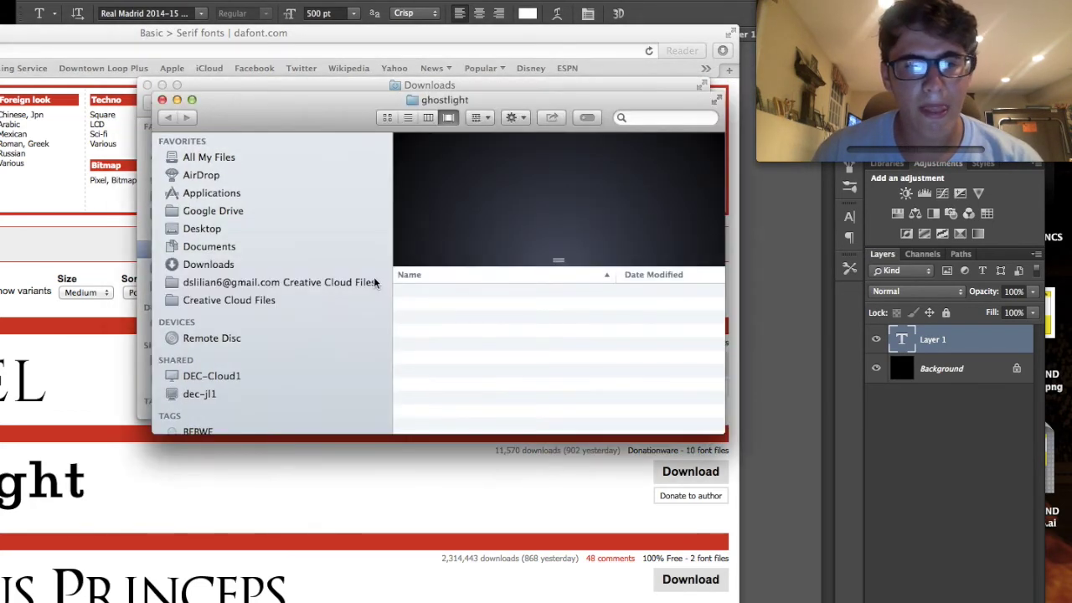
scroll(531, 224, "down", 10)
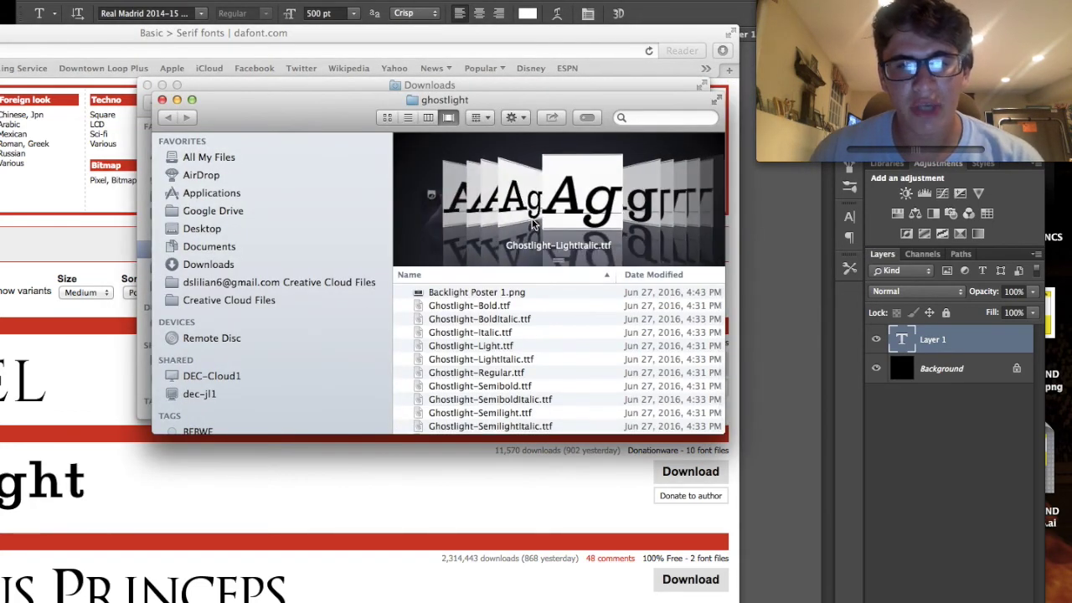
scroll(531, 224, "up", 5)
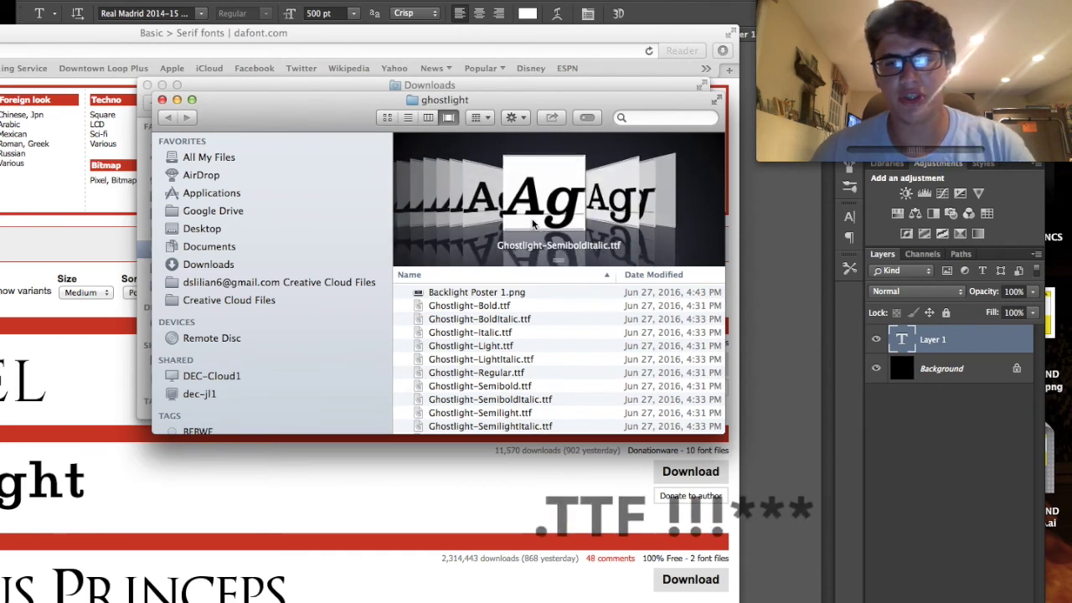
scroll(531, 224, "up", 4)
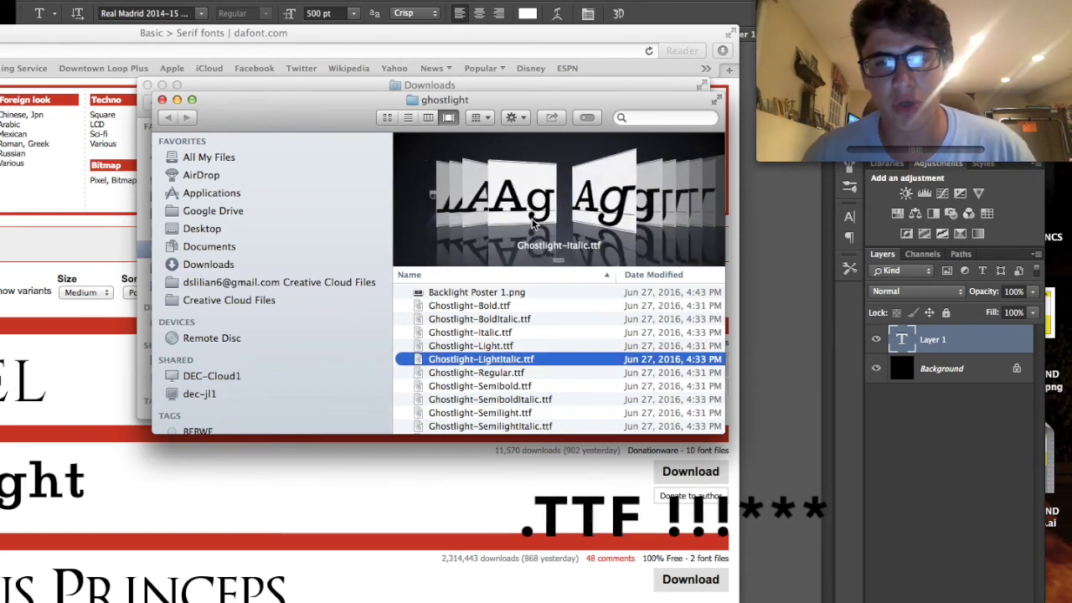
scroll(533, 222, "right", 7)
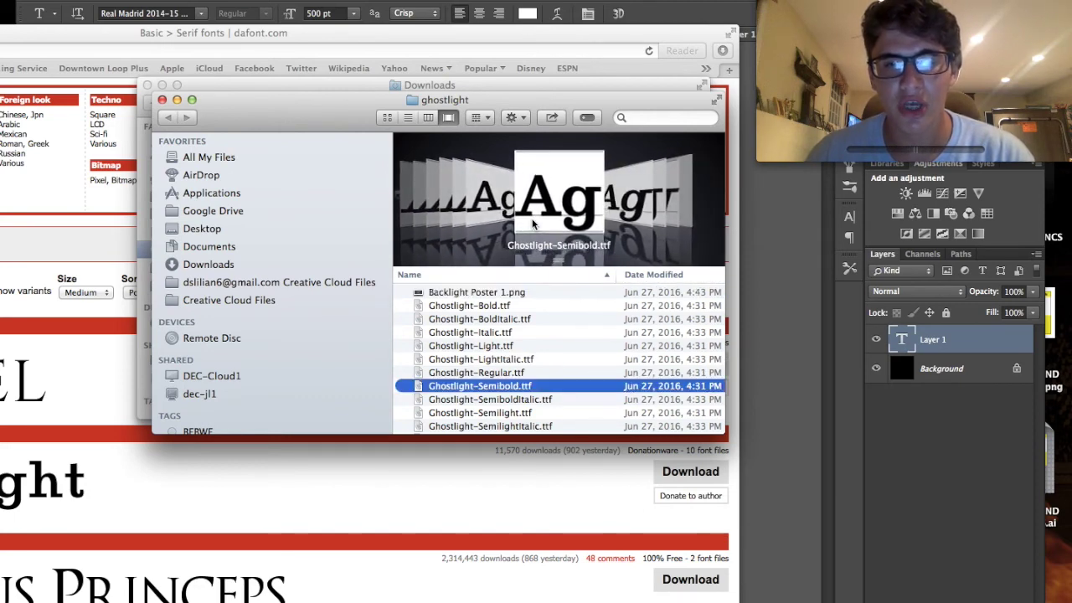
scroll(555, 238, "left", 1)
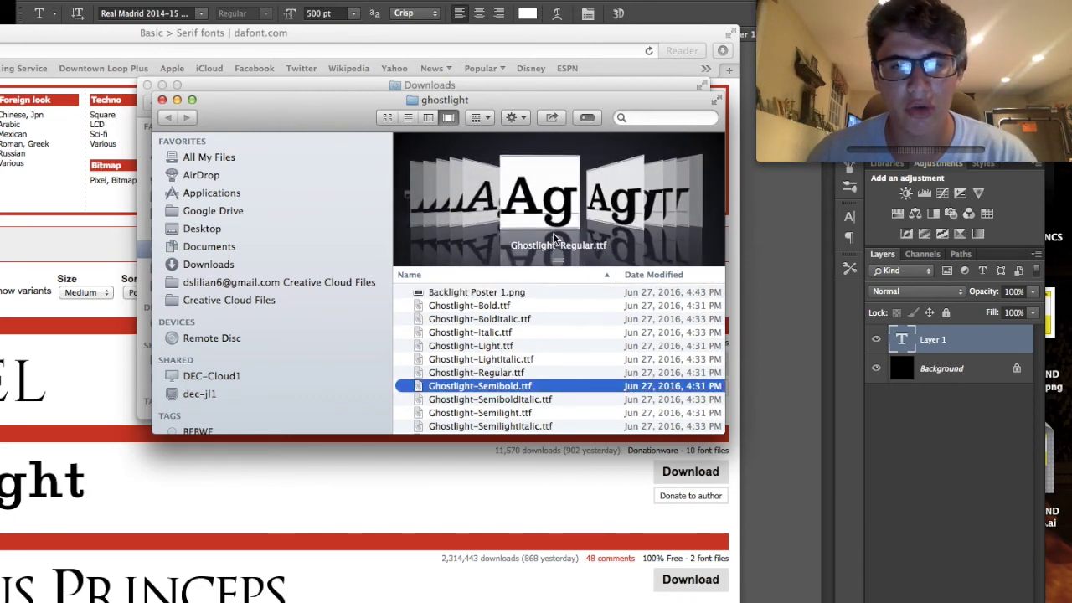
double_click(499, 373)
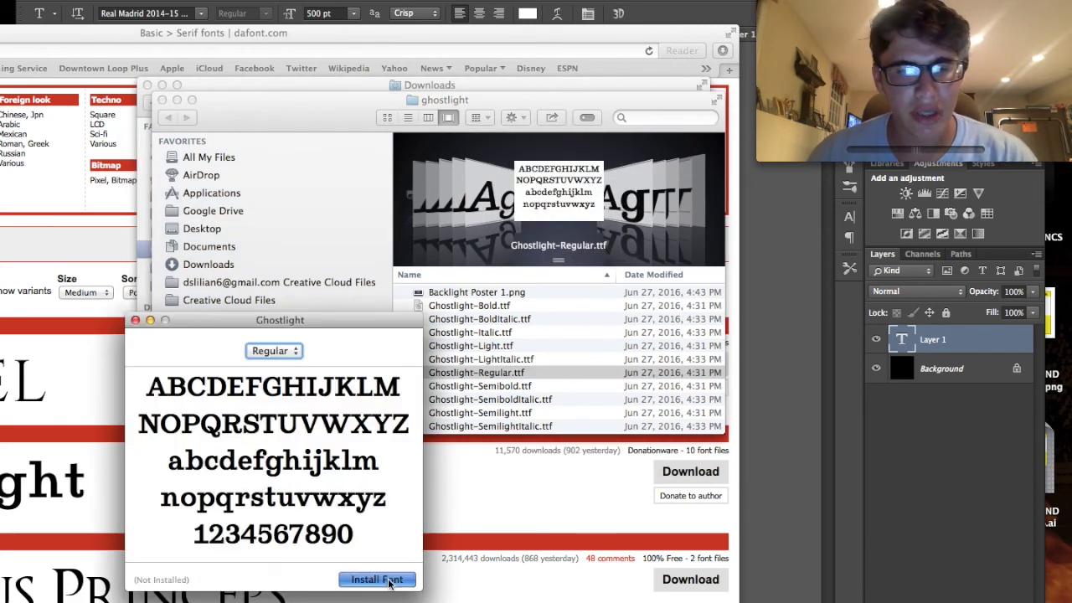
left_click(376, 580)
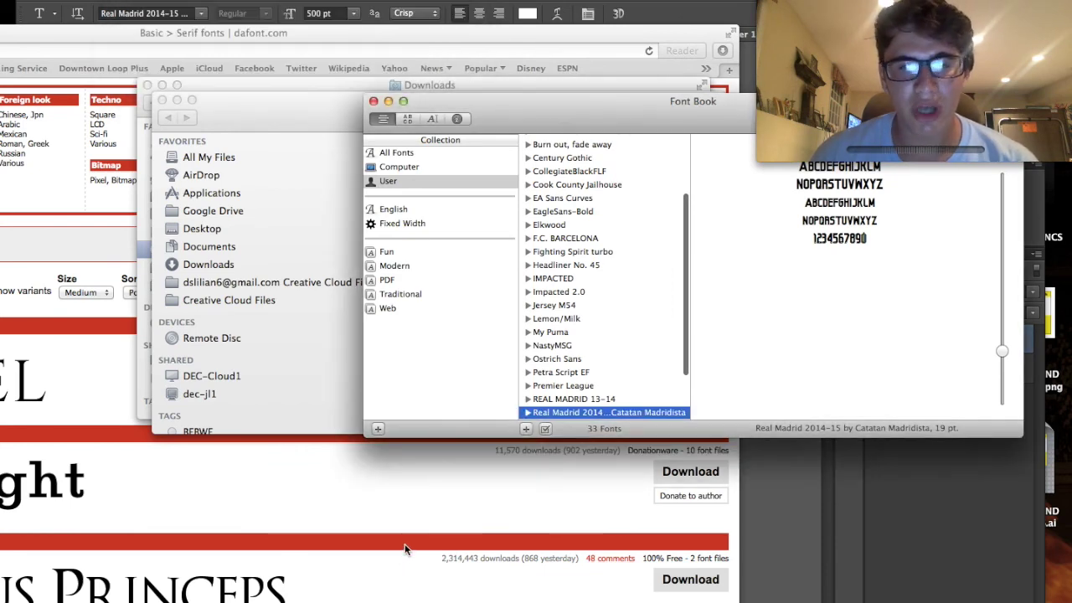
Back in Photoshop, set the type font to Ghostlight Regular.
left_click(781, 473)
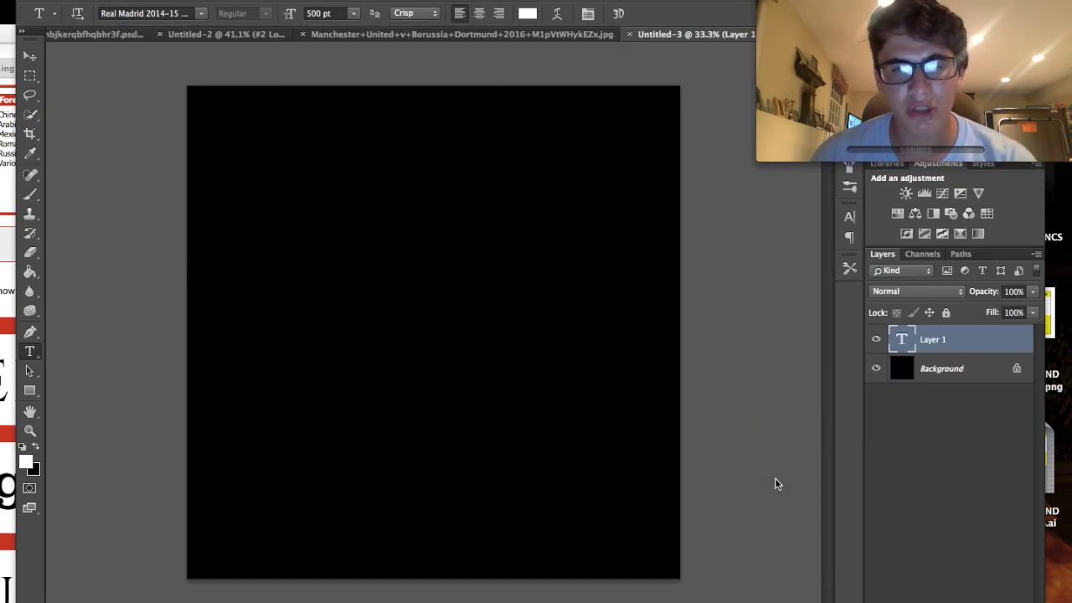
left_click(201, 13)
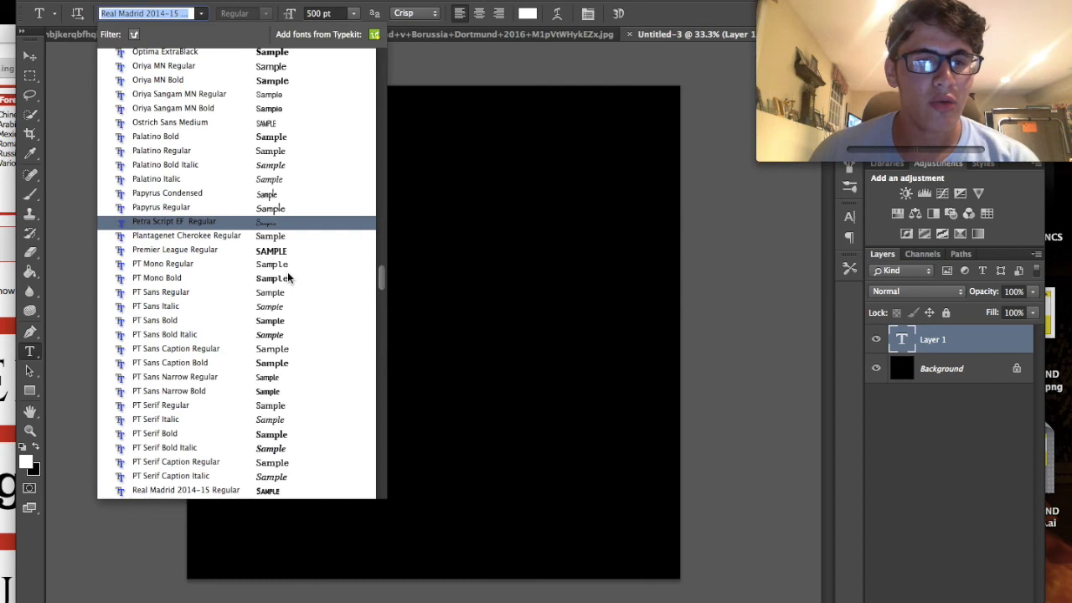
scroll(288, 271, "up", 5)
scroll(287, 272, "up", 15)
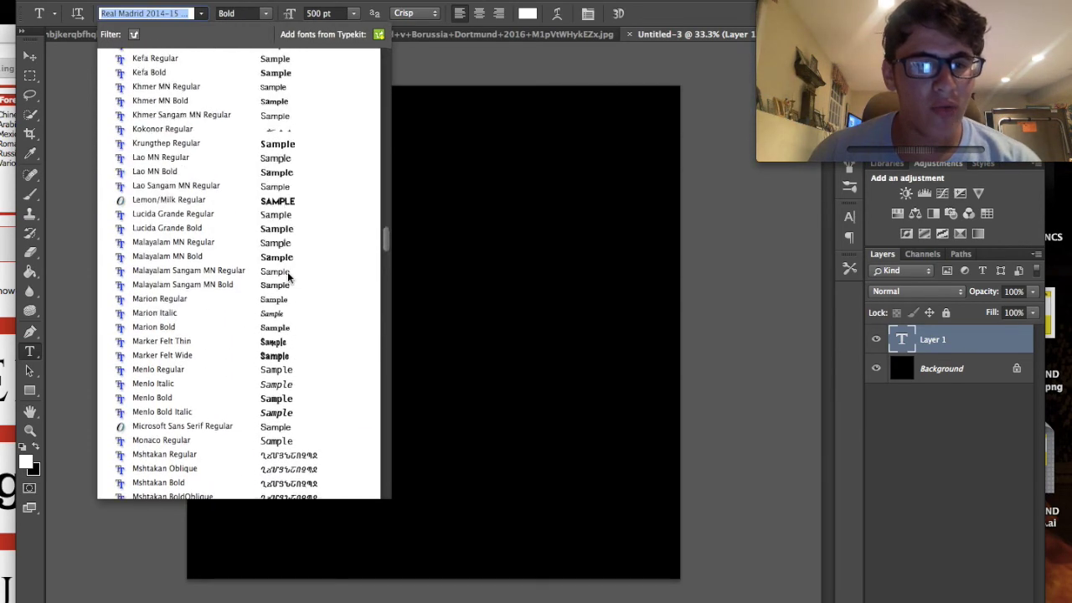
scroll(287, 272, "up", 15)
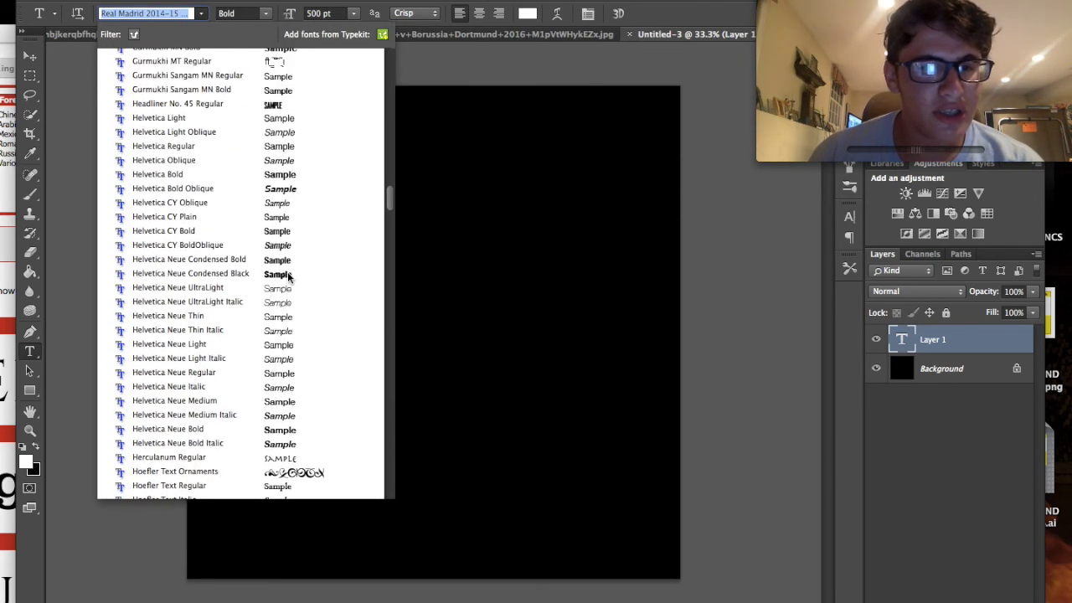
scroll(288, 277, "up", 3)
scroll(288, 277, "up", 3)
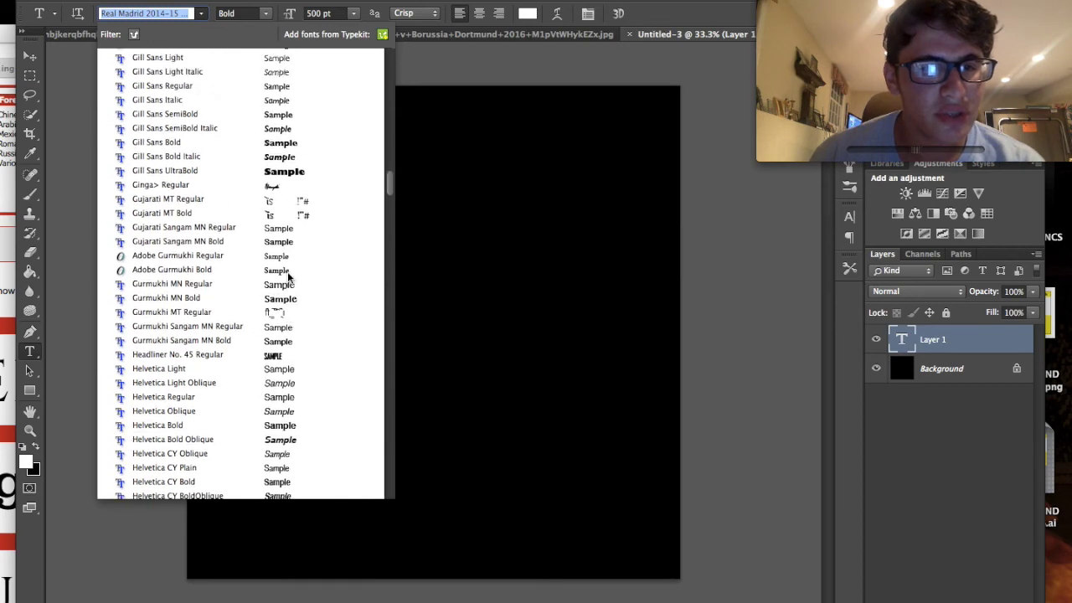
scroll(251, 251, "up", 6)
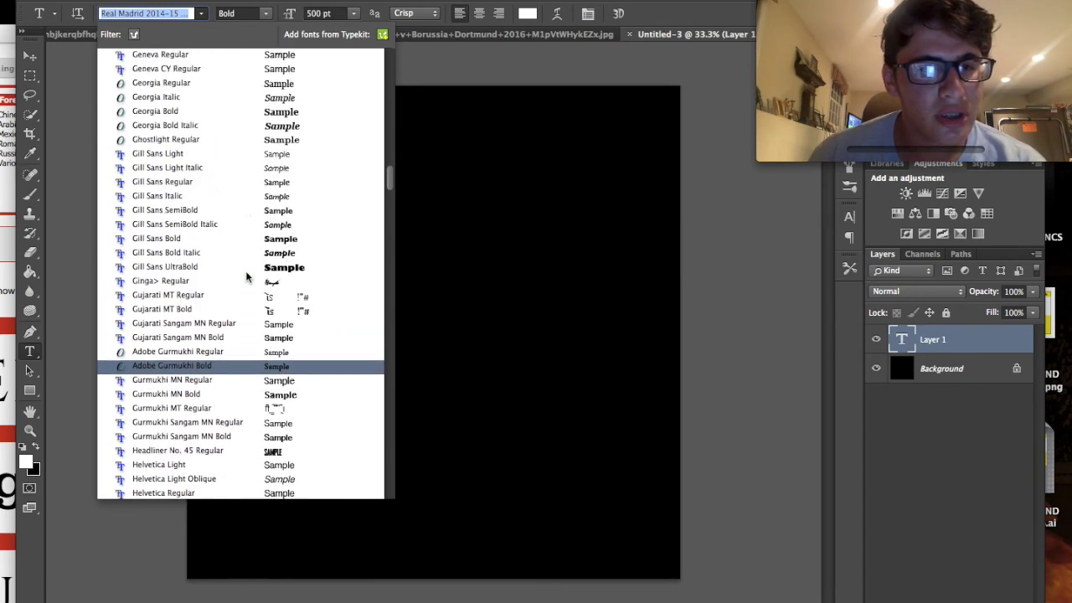
left_click(195, 205)
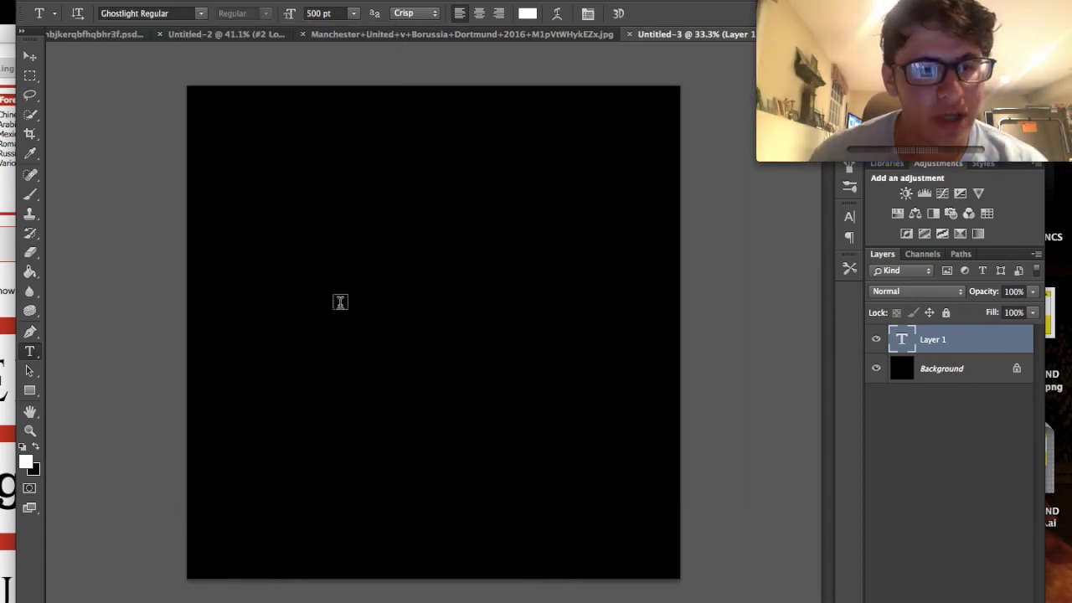
Drag a paragraph text box across the canvas middle, test DAVID, then delete it.
left_click_drag(229, 235, 704, 459)
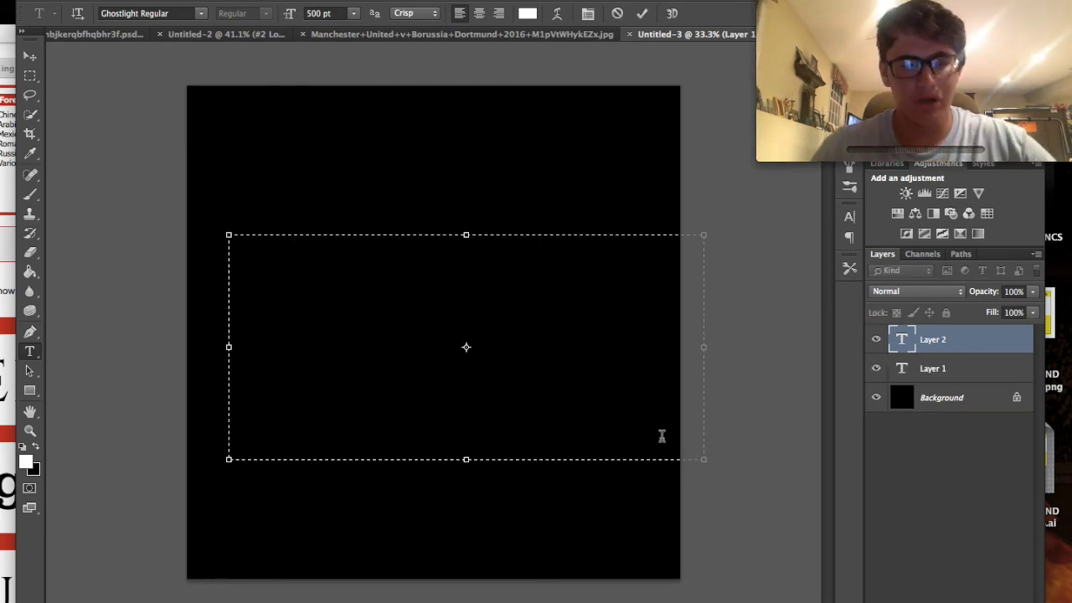
type("DAVID")
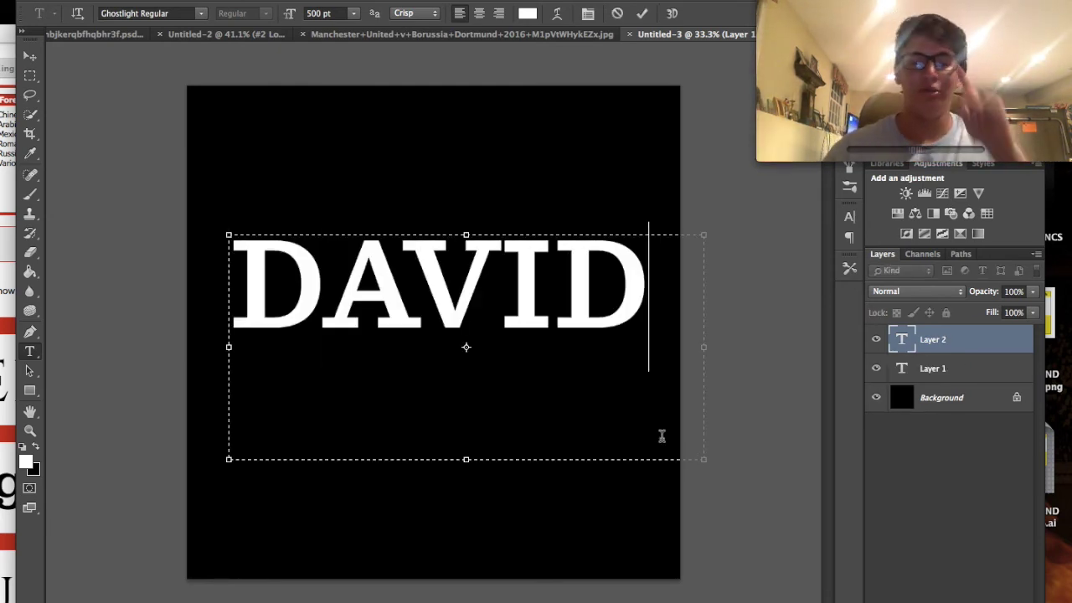
key("BackSpace")
key("BackSpace")
key("BackSpace")
key("BackSpace")
key("BackSpace")
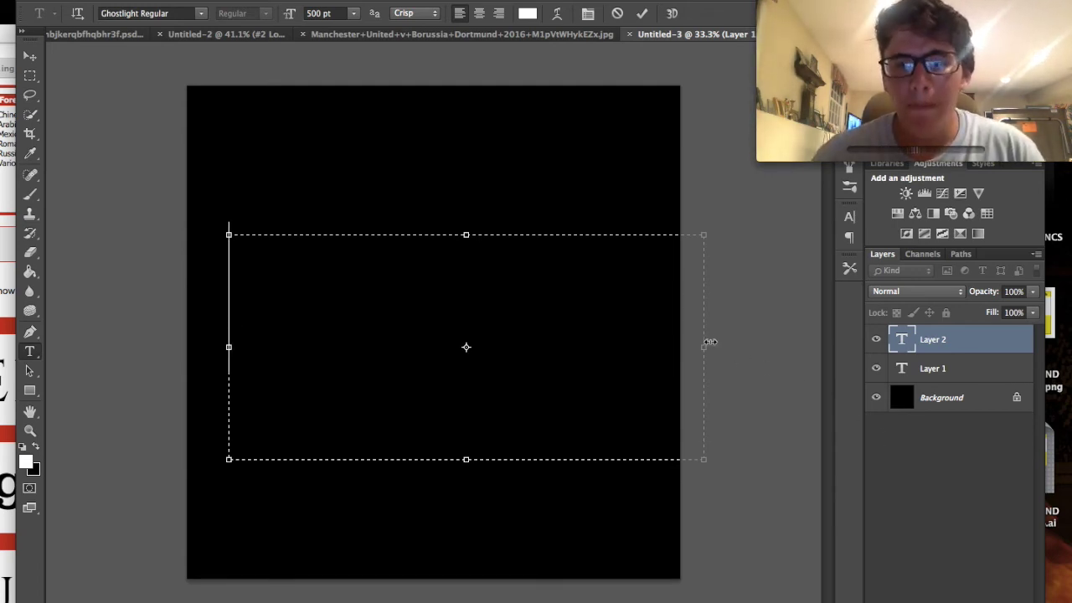
Stretch the text box to cover most of the canvas and begin setting size to 100.
left_click_drag(704, 347, 654, 346)
left_click_drag(437, 227, 437, 106)
left_click_drag(433, 461, 437, 551)
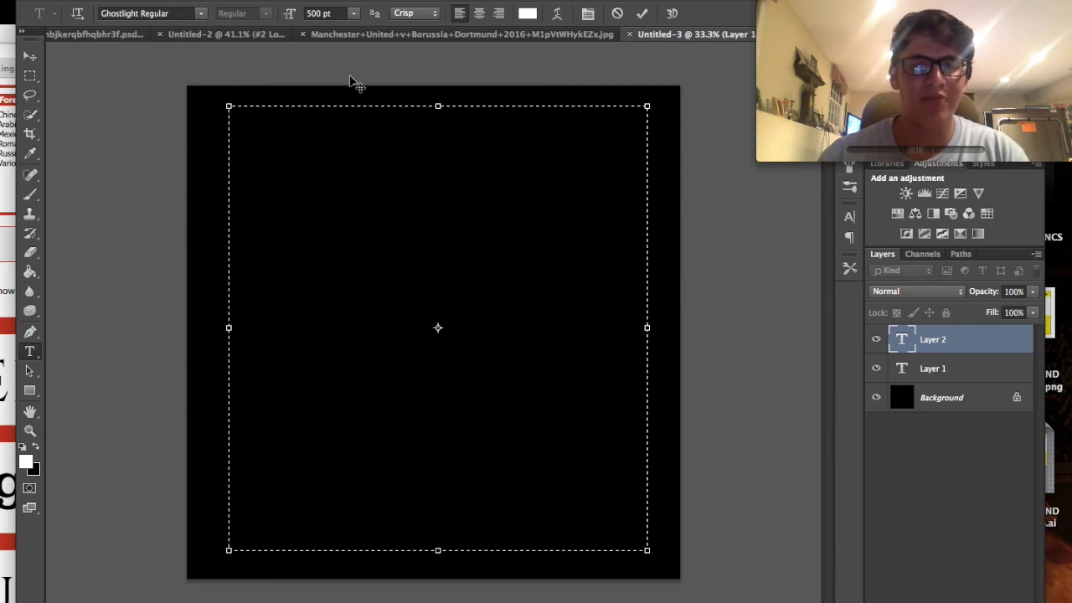
left_click(351, 16)
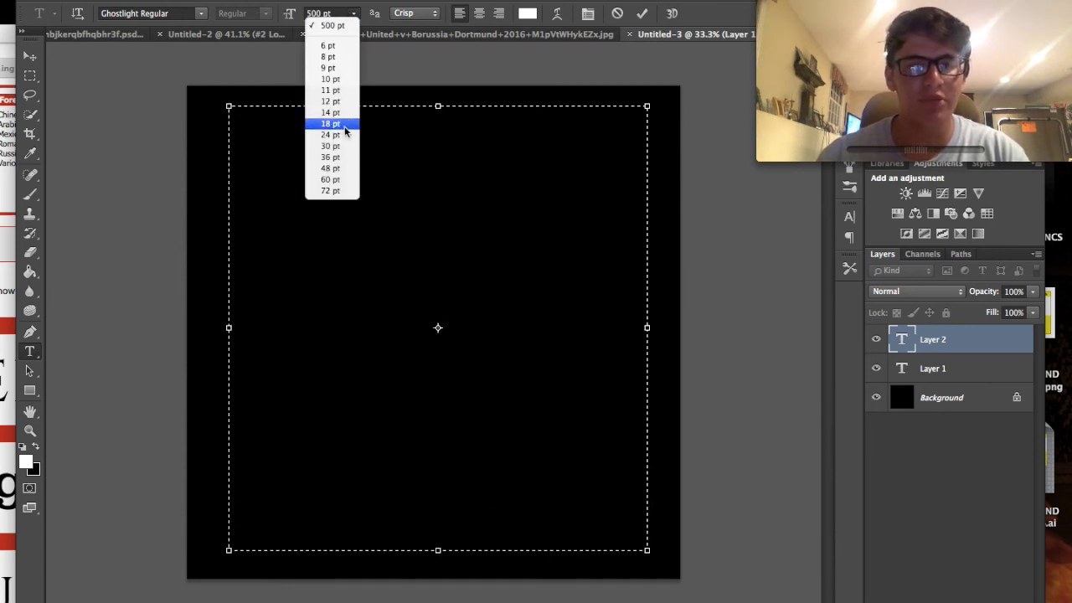
left_click(338, 9)
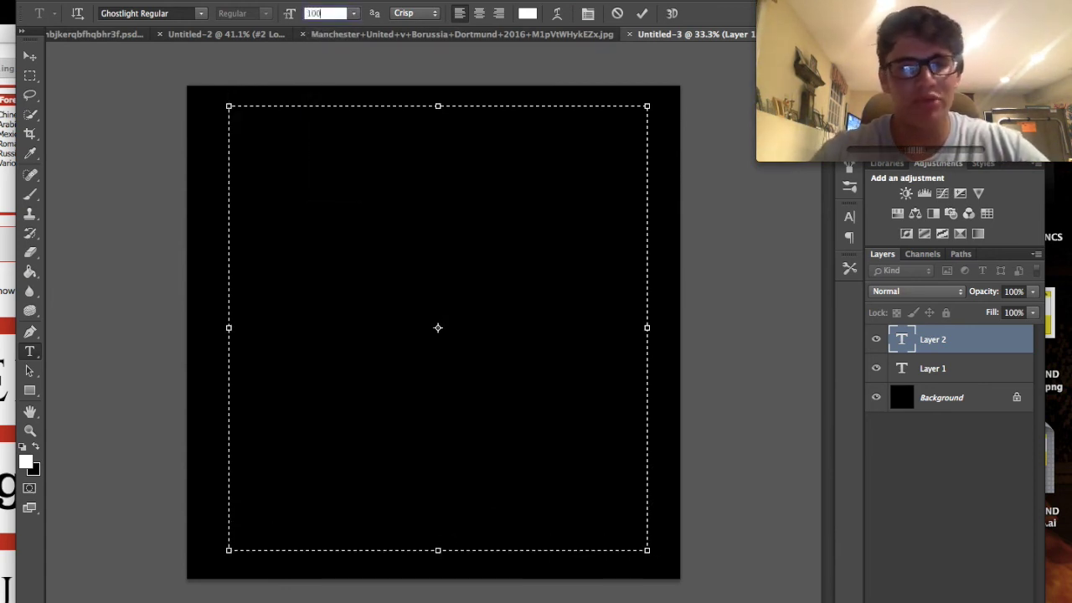